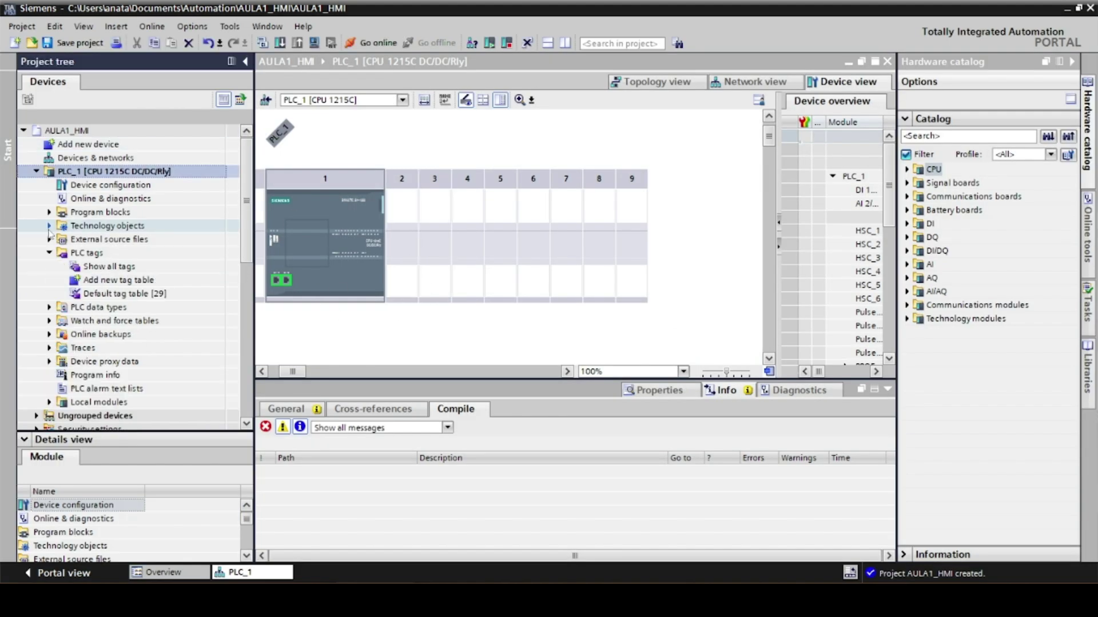
Place a normally open contact, two normally closed contacts and an output coil in series in Network 1 of Main [OB1].
click(95, 239)
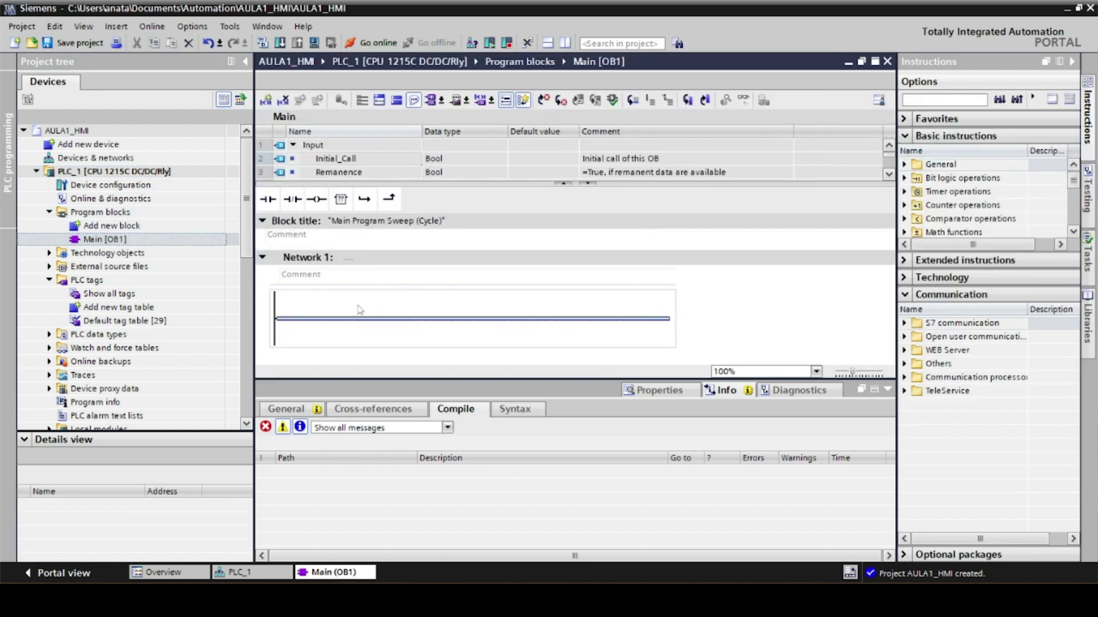
click(276, 205)
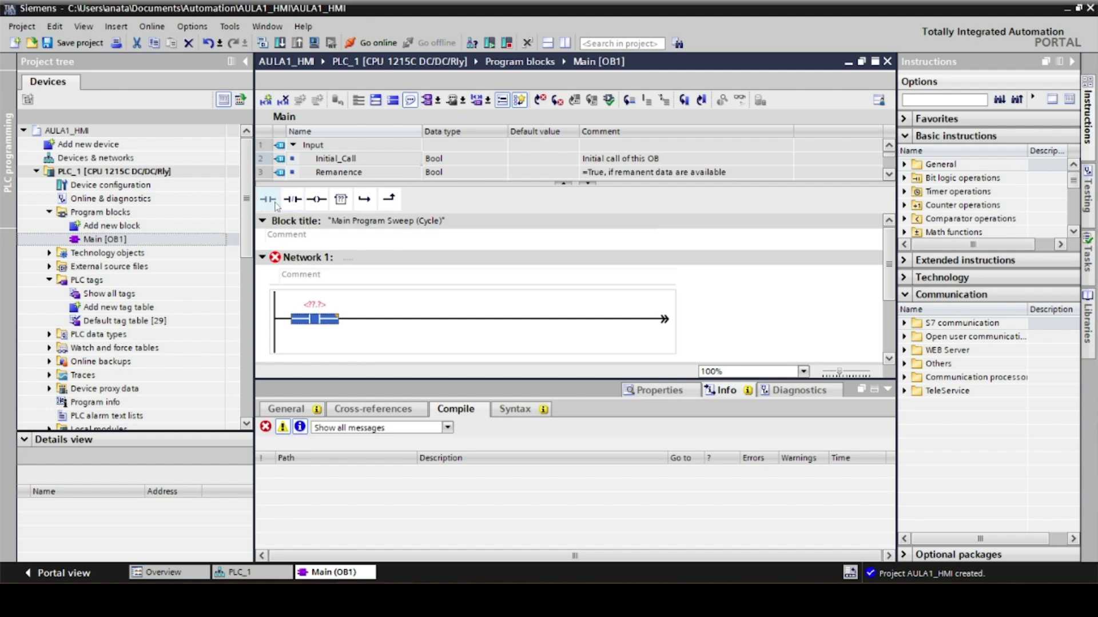
click(292, 199)
click(293, 199)
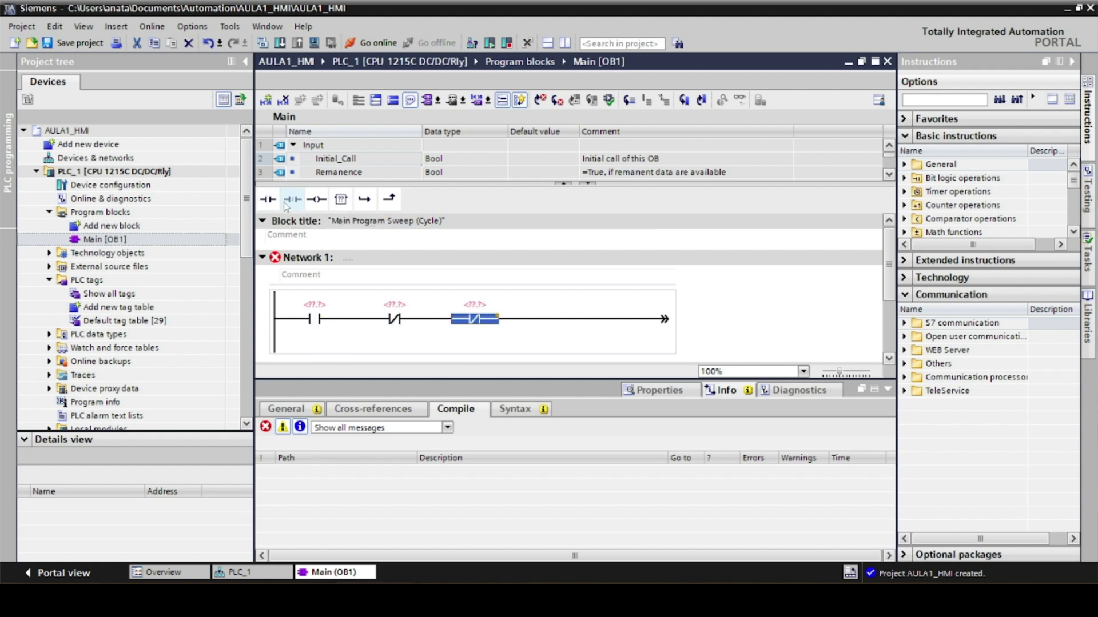
click(315, 199)
Add a parallel branch with a normally open contact around the first contact of Network 1.
click(275, 342)
click(272, 200)
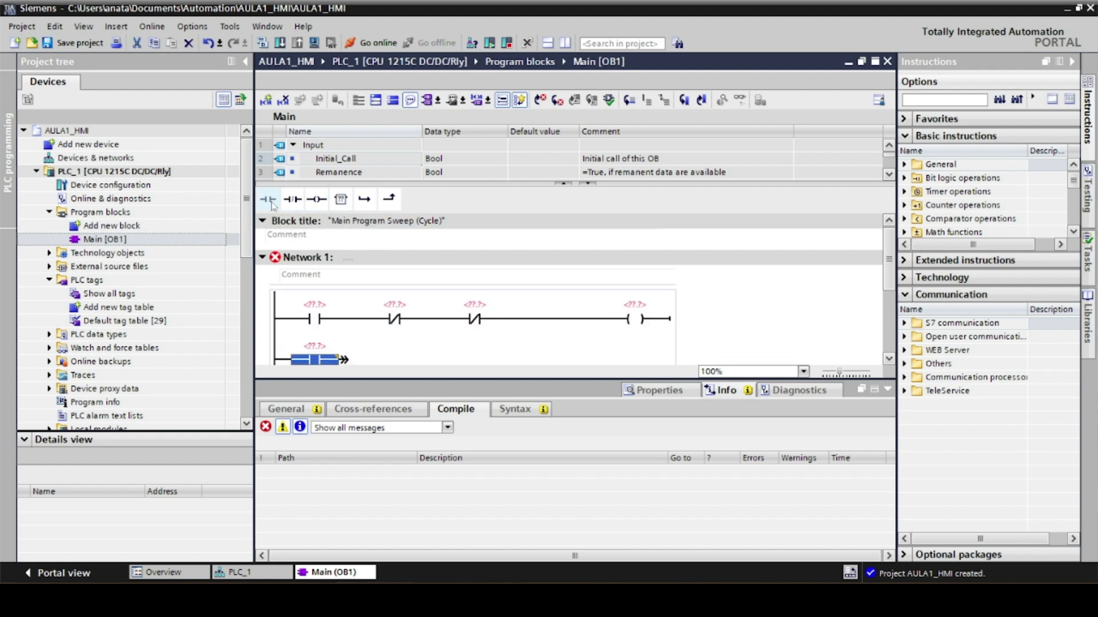
click(389, 199)
Assign M0.2, M0.0 and M0.1 to Network 1's series contacts, and M4.0 to both the coil and the parallel contact.
double_click(325, 305)
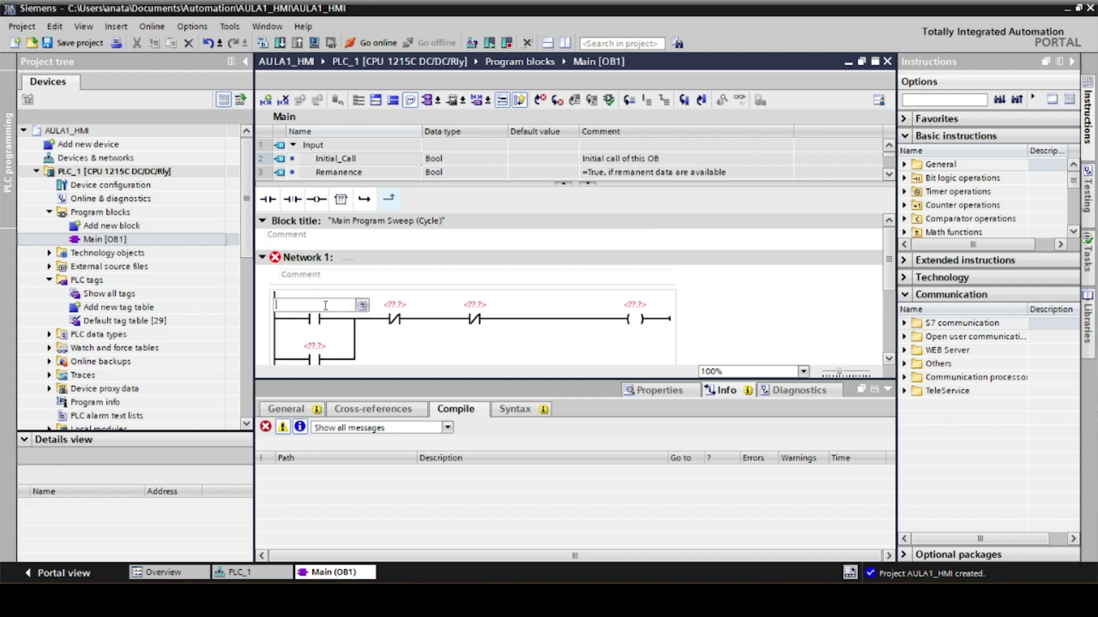
text(M0.2)
key(Return)
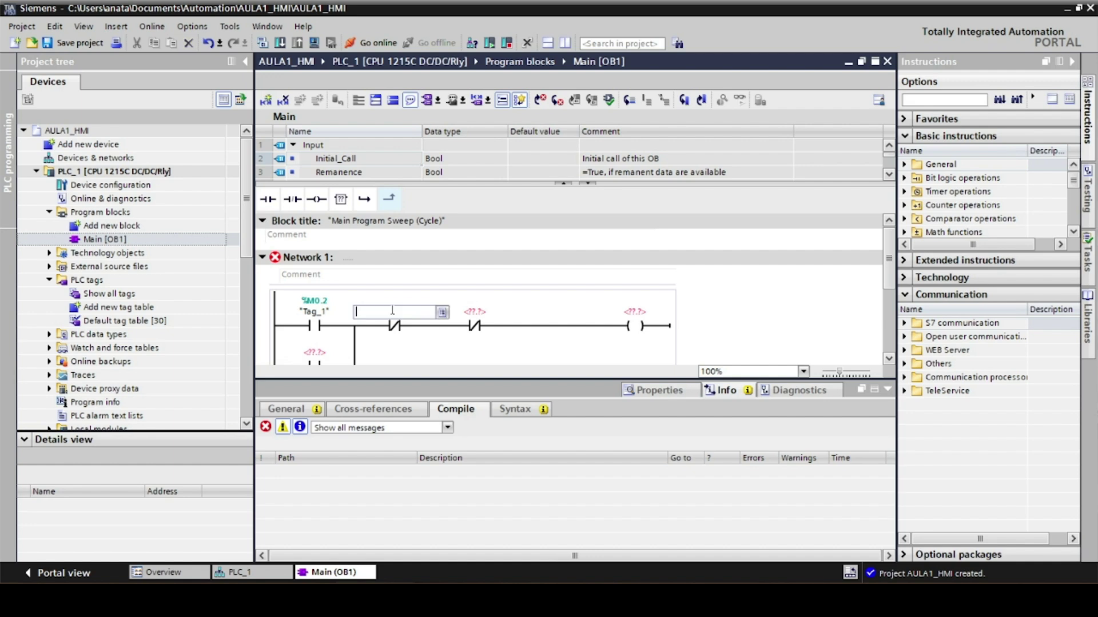
text(M0.0)
key(Return)
text(M0.1)
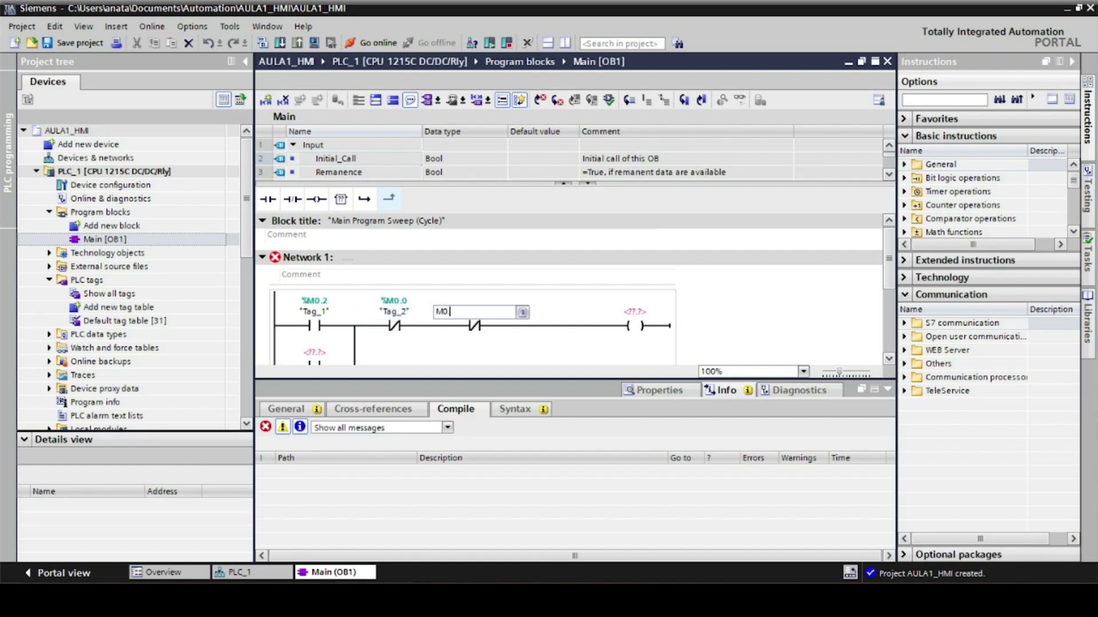
key(Return)
text(M4.0)
key(Return)
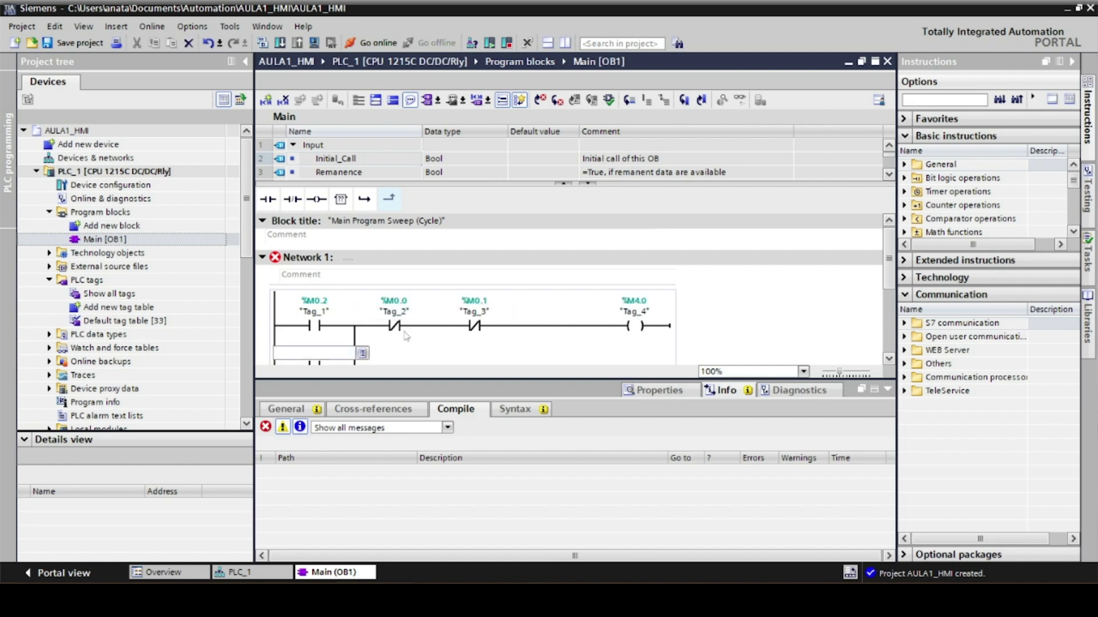
text(M4.0)
key(Return)
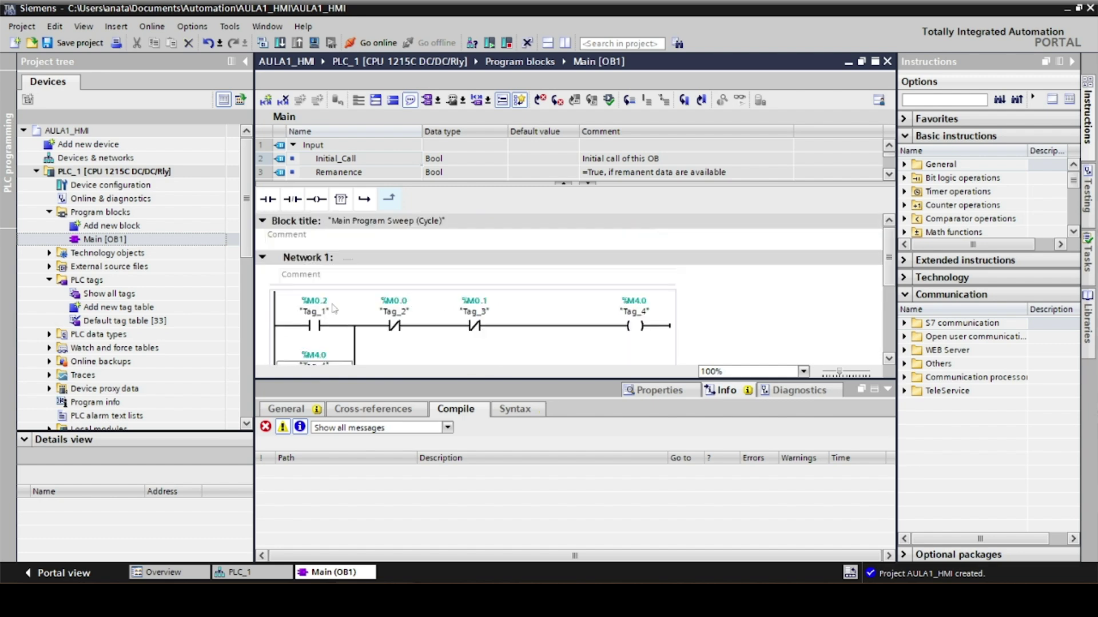
Rename the M0.2 tag START and the M0.0 tag EMERGÊNCIA.
click(285, 310)
right_click(286, 310)
click(366, 383)
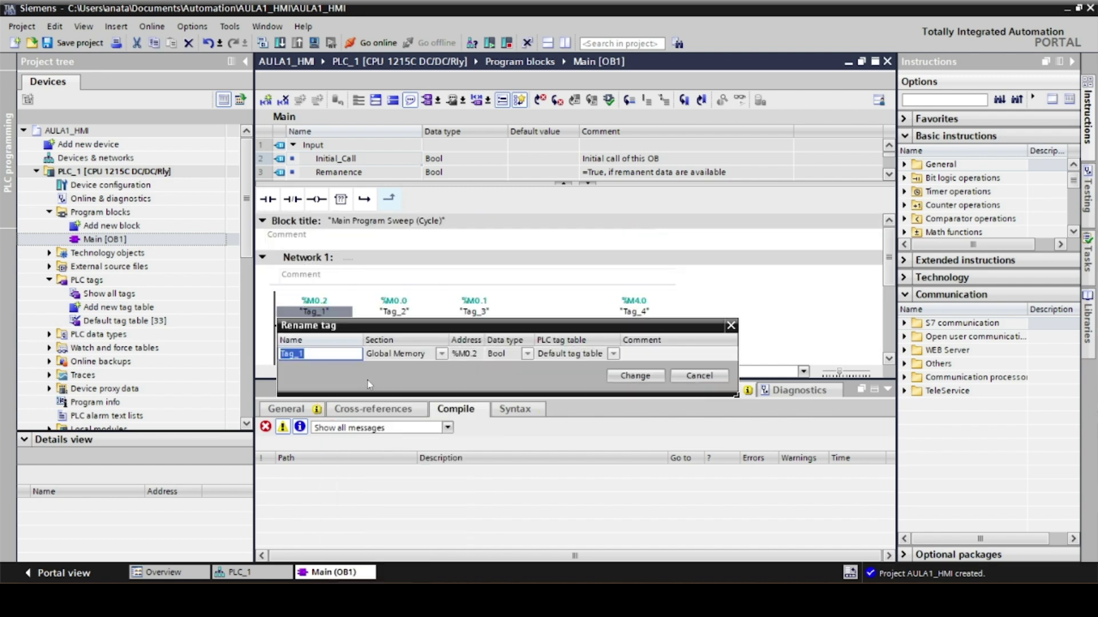
text(START)
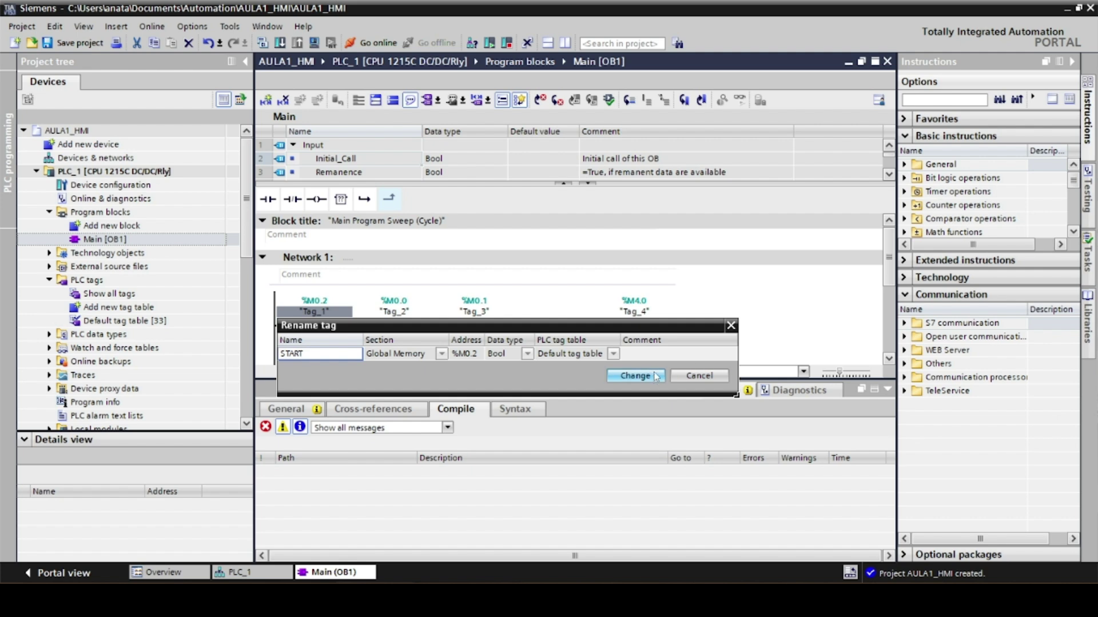
click(635, 376)
click(395, 312)
right_click(397, 311)
click(438, 380)
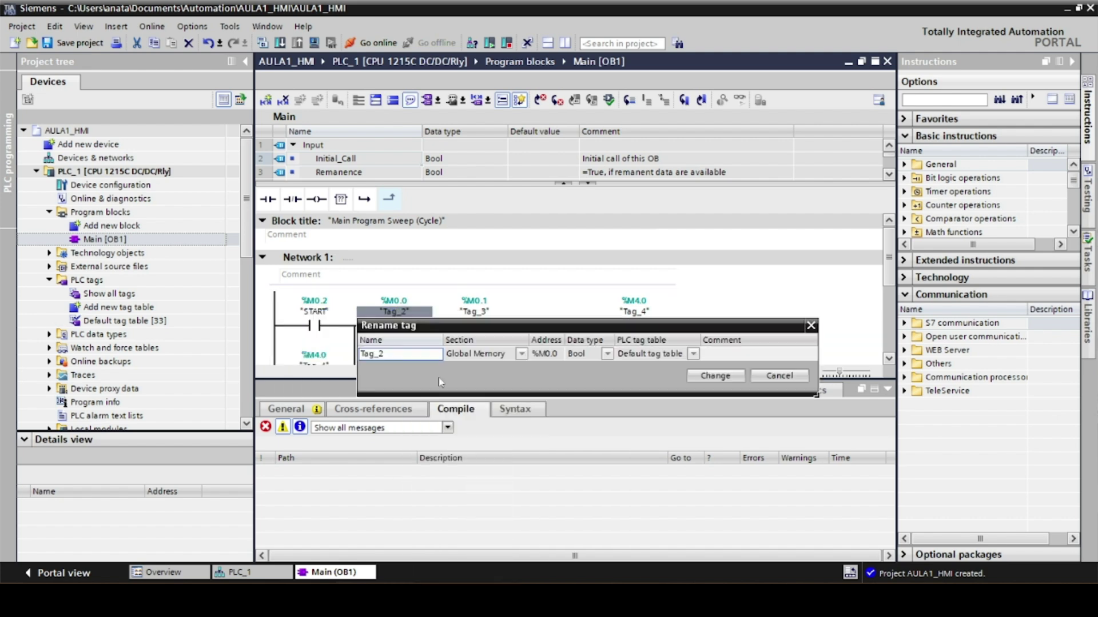
text(EMERGÊNCIA)
click(715, 376)
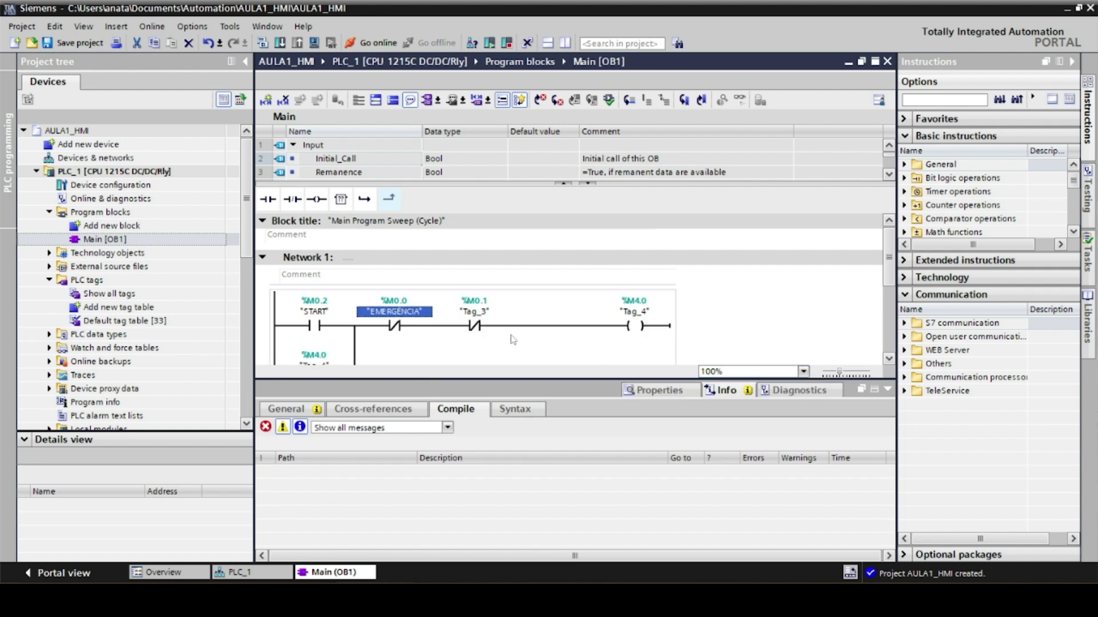
Rename the M0.1 tag STOP and the M4.0 tag MOTOR.
right_click(475, 311)
click(509, 116)
text(STOP)
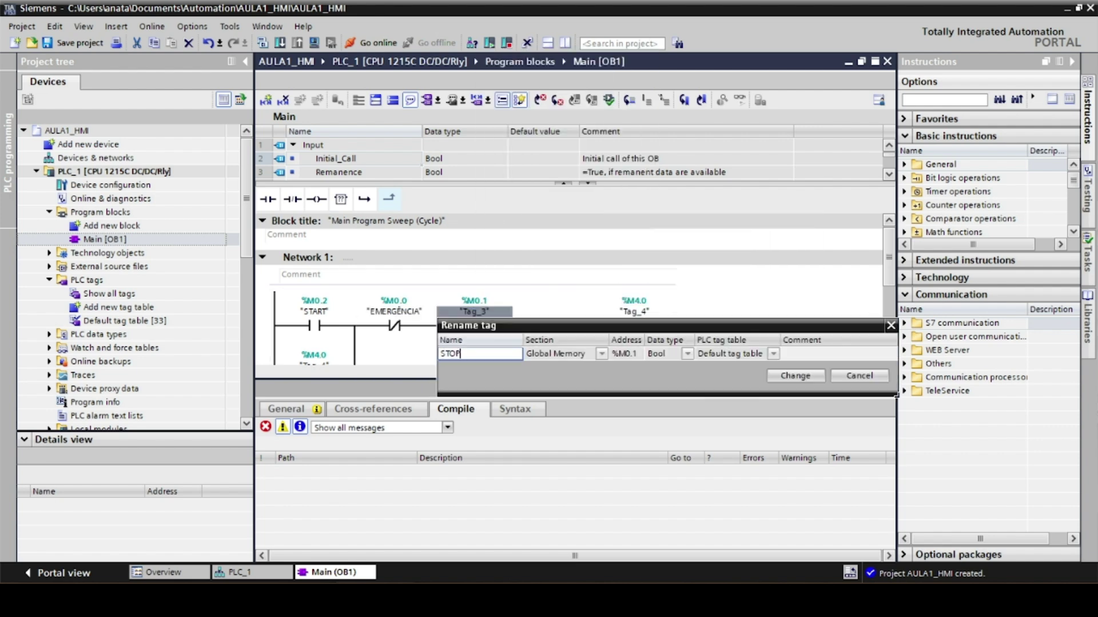
click(795, 375)
right_click(635, 311)
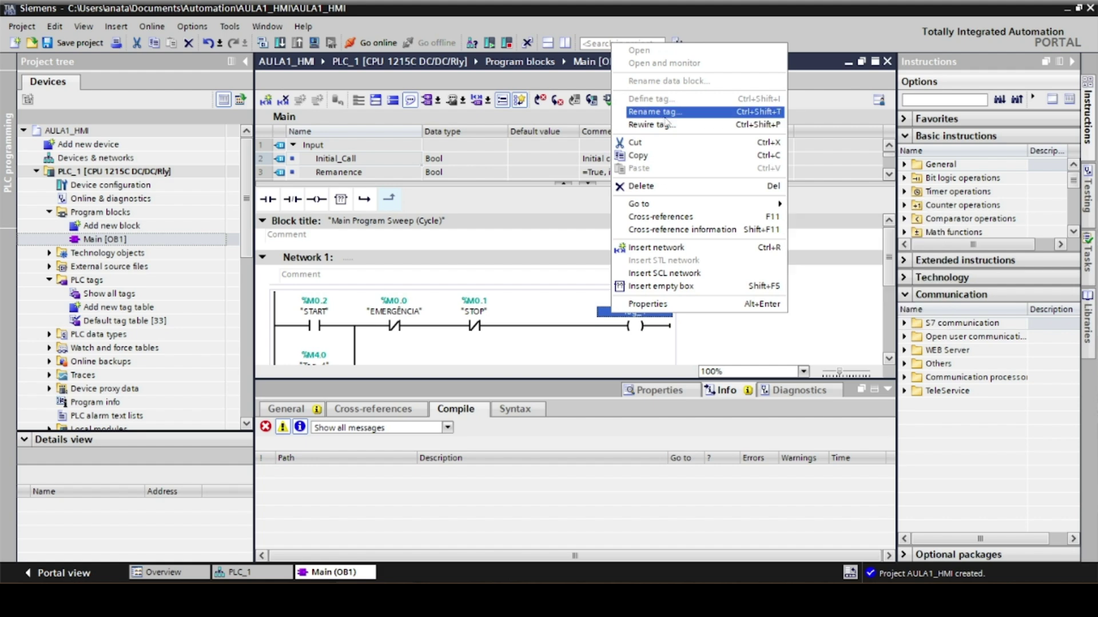
click(664, 117)
text(MOTOR)
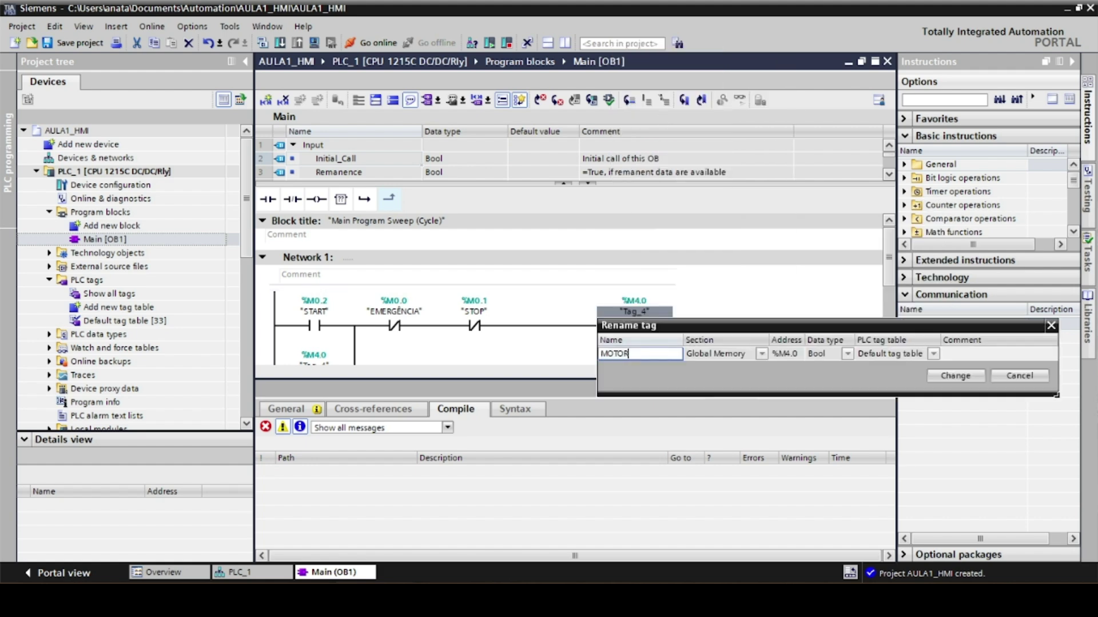
click(955, 376)
Insert a normally open contact and an output coil in Network 2.
scroll(370, 309, down, 3)
click(370, 309)
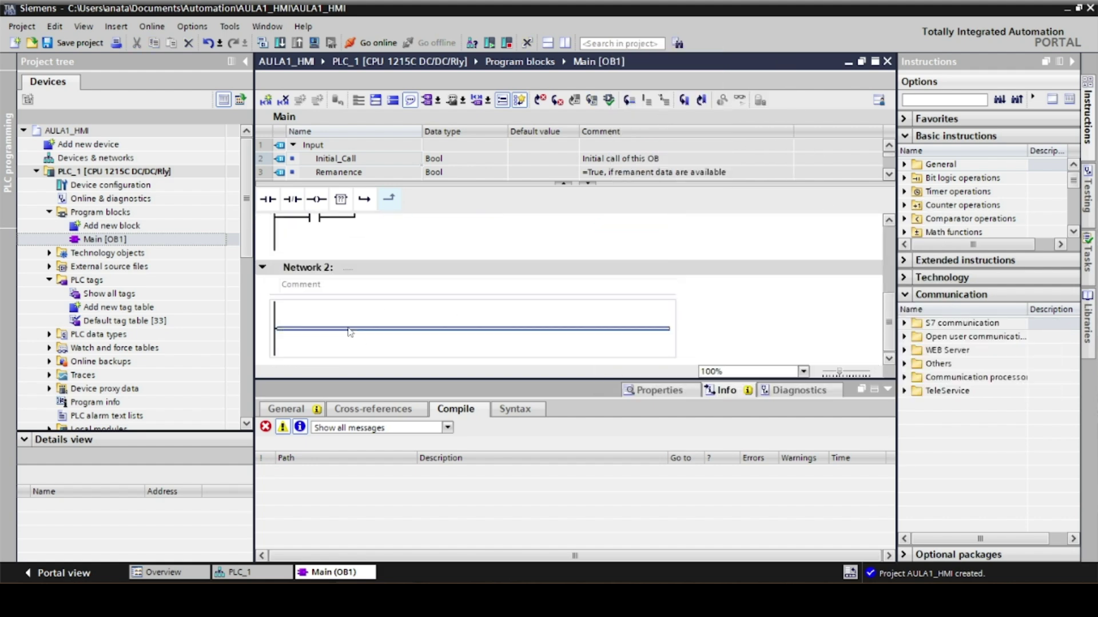
click(267, 199)
click(316, 199)
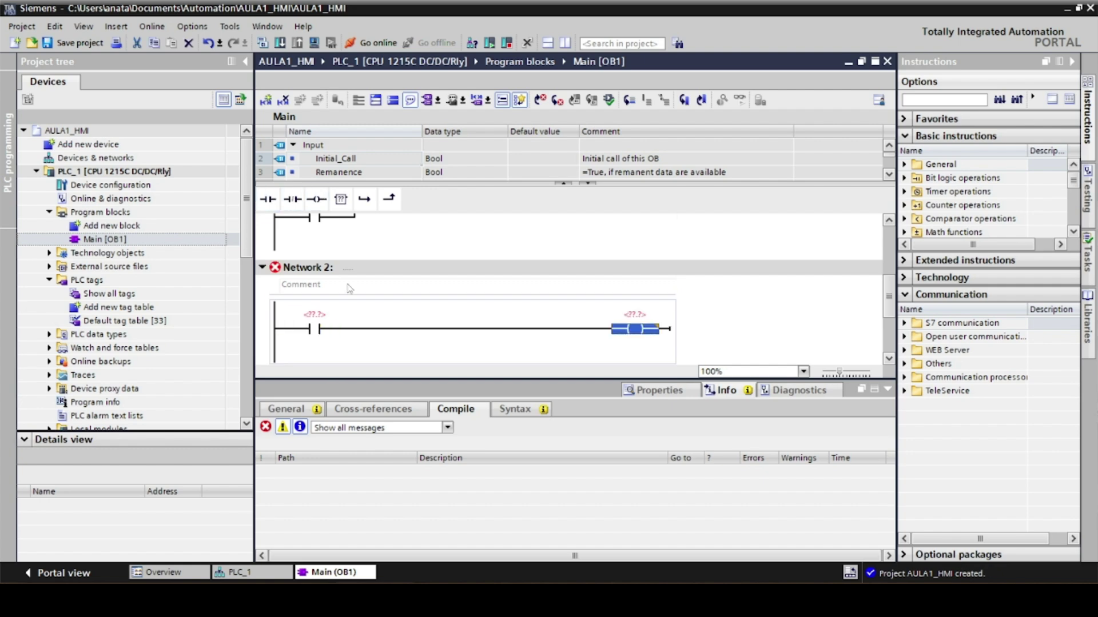
Assign M0.0 to the contact and M4.1 to the coil of Network 2.
click(319, 319)
text(%M0.0)
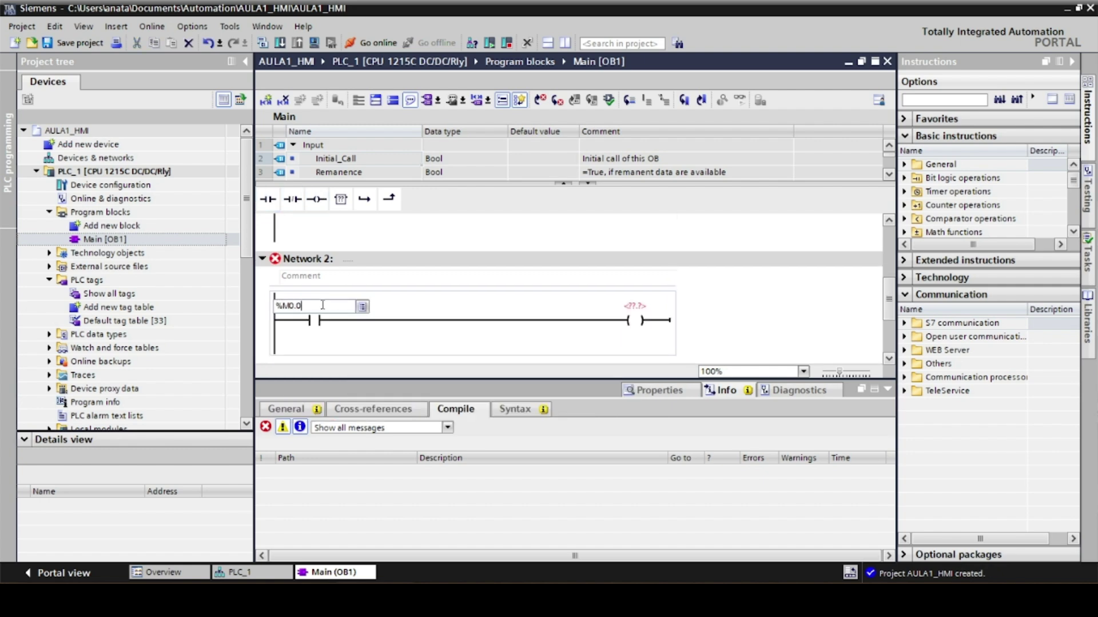
key(Return)
text(M)
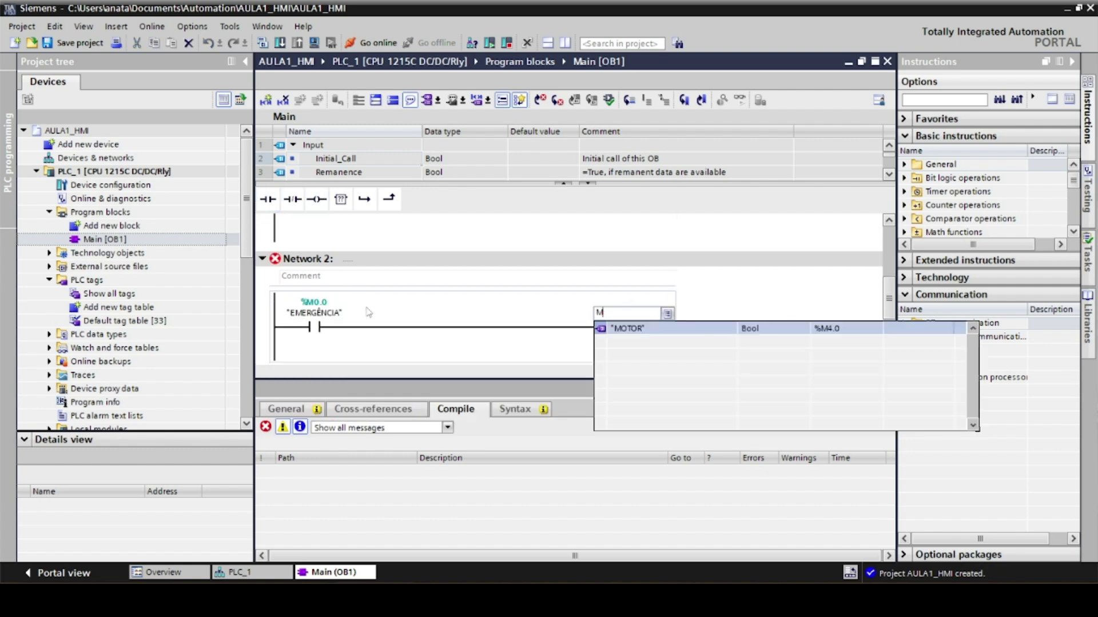
text(4.1)
key(Return)
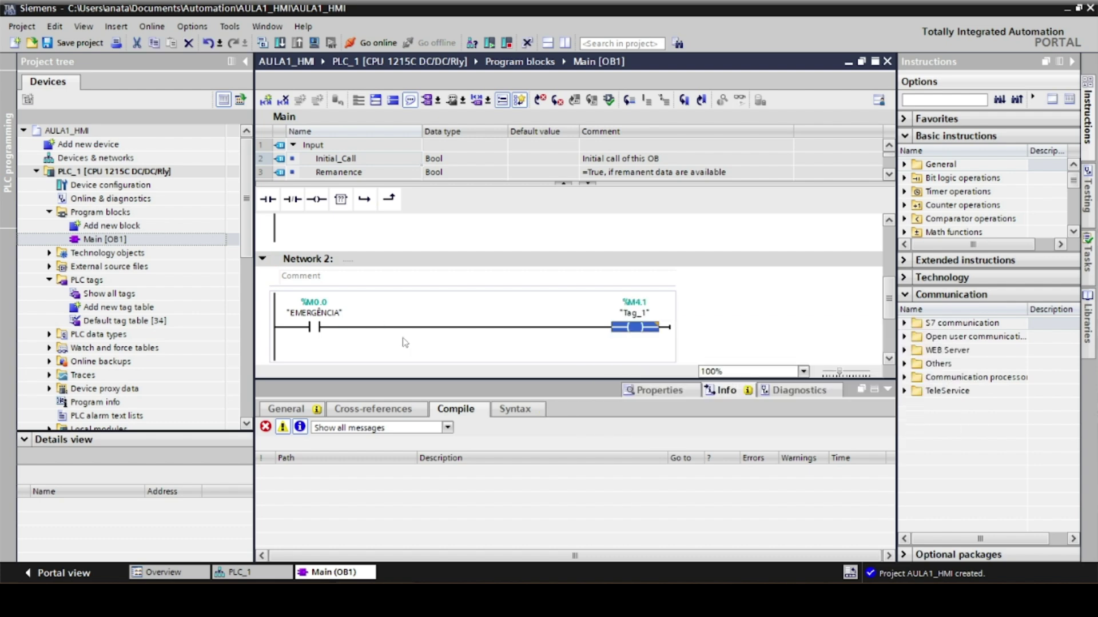
Rename the M4.1 tag SINAL_EMERGÊNCIA.
right_click(629, 316)
click(666, 114)
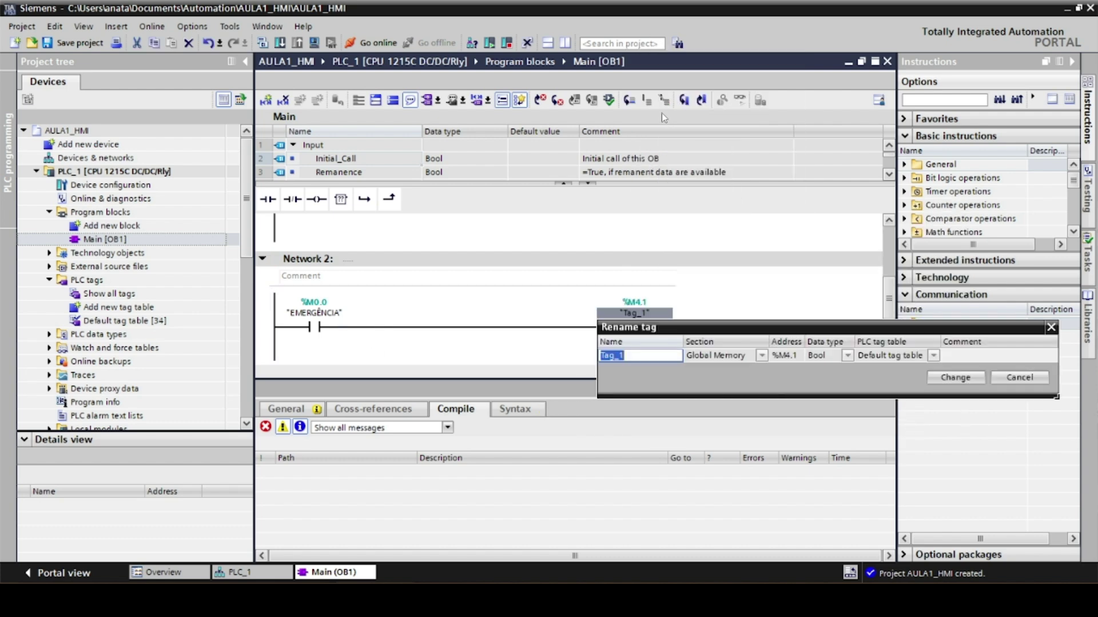
text(SINAL_EMERGÊNCIA)
click(955, 378)
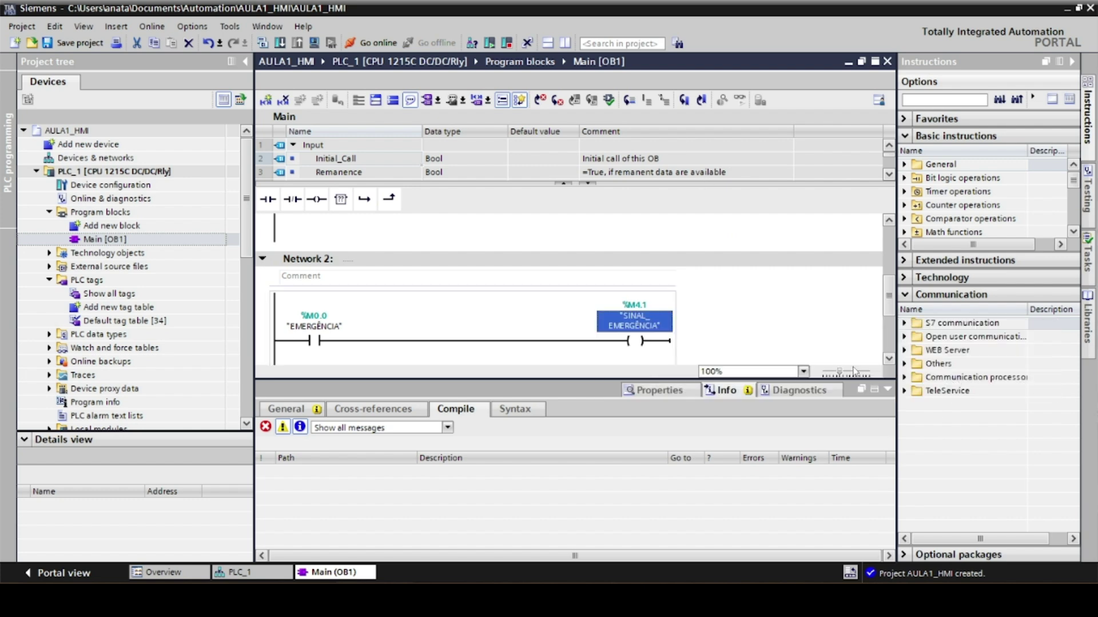
scroll(703, 320, up, 5)
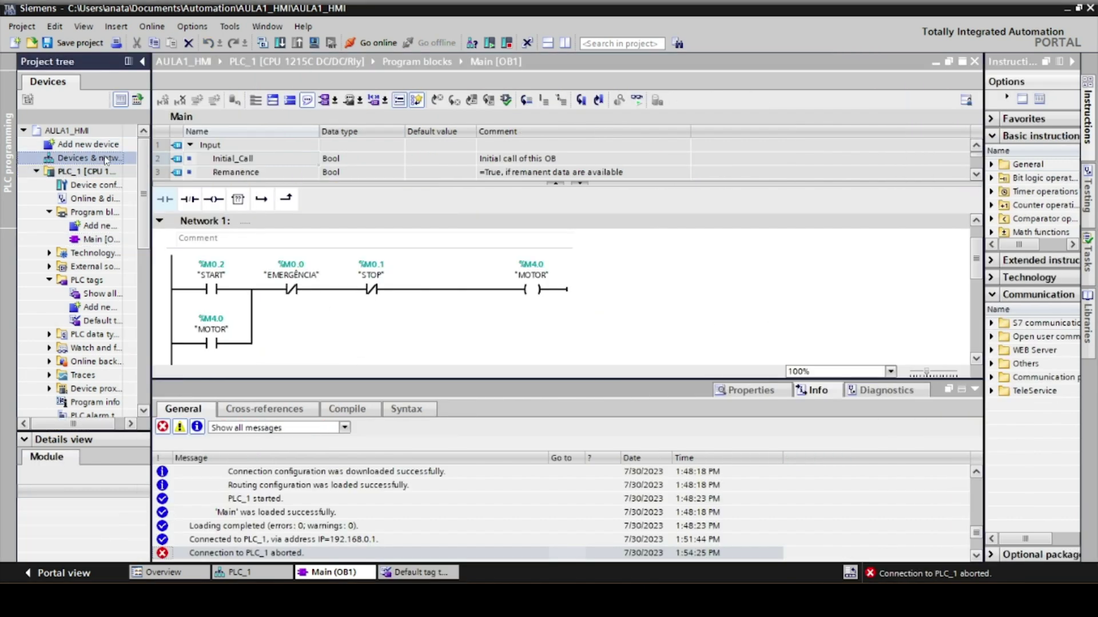
Add a 7-inch SIMATIC TP700 Comfort HMI panel, article 6AV2 124-0GC01-0AX0, to the project with the device wizard.
double_click(106, 159)
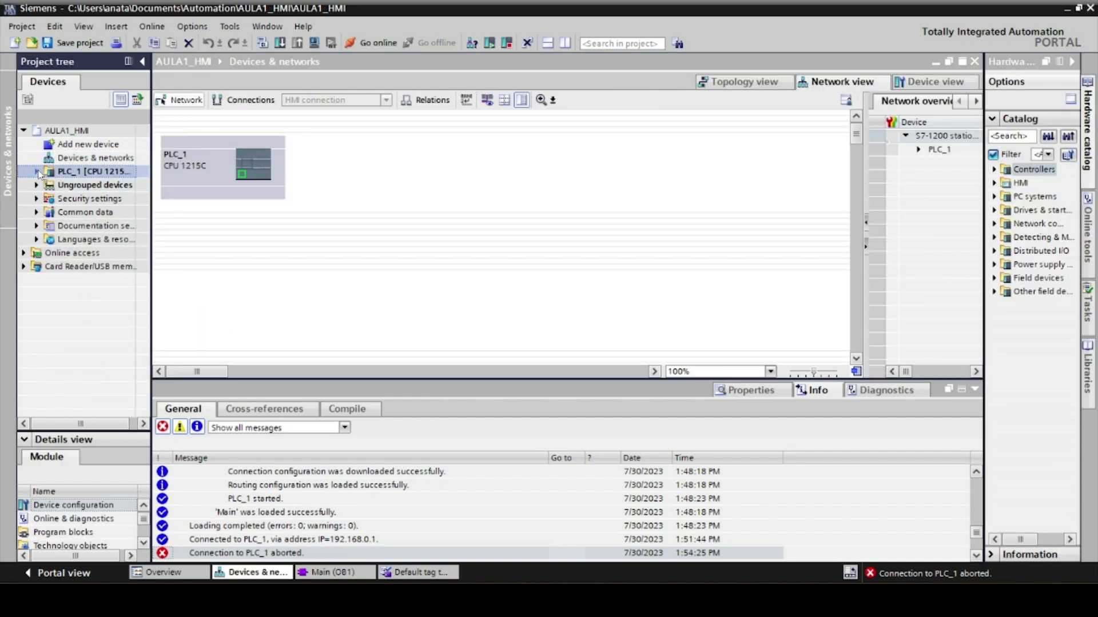
click(57, 573)
click(435, 269)
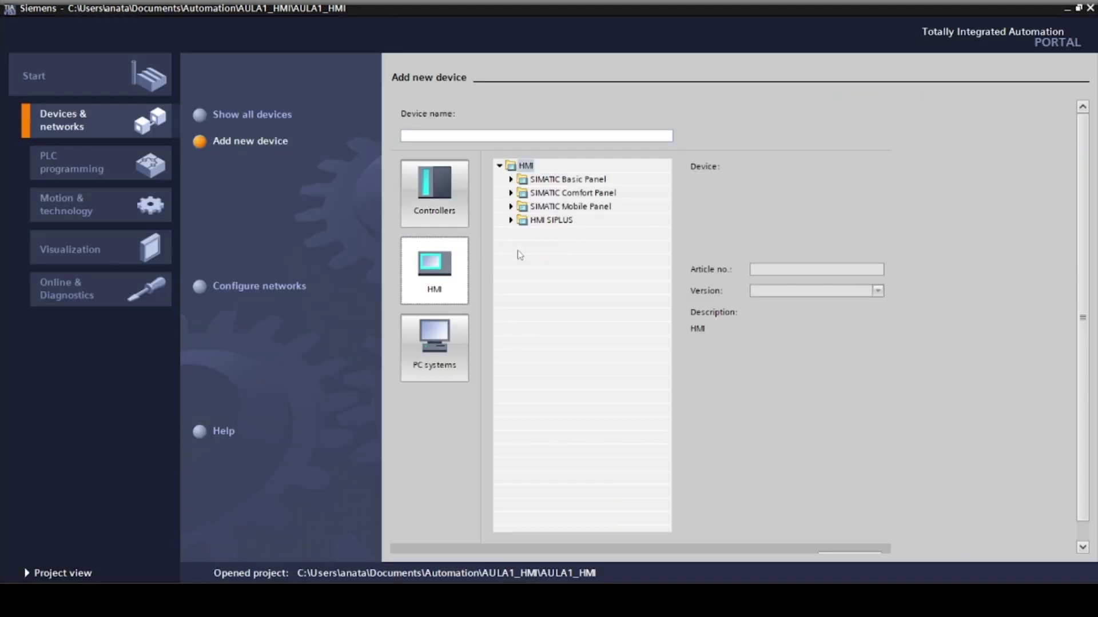
click(510, 194)
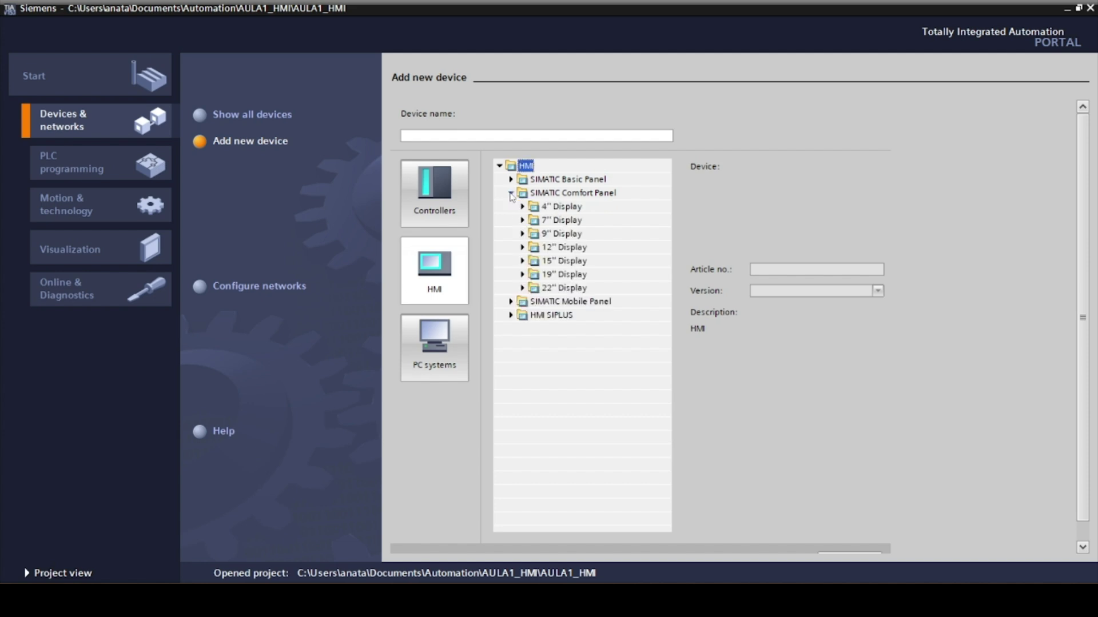
click(523, 220)
click(534, 234)
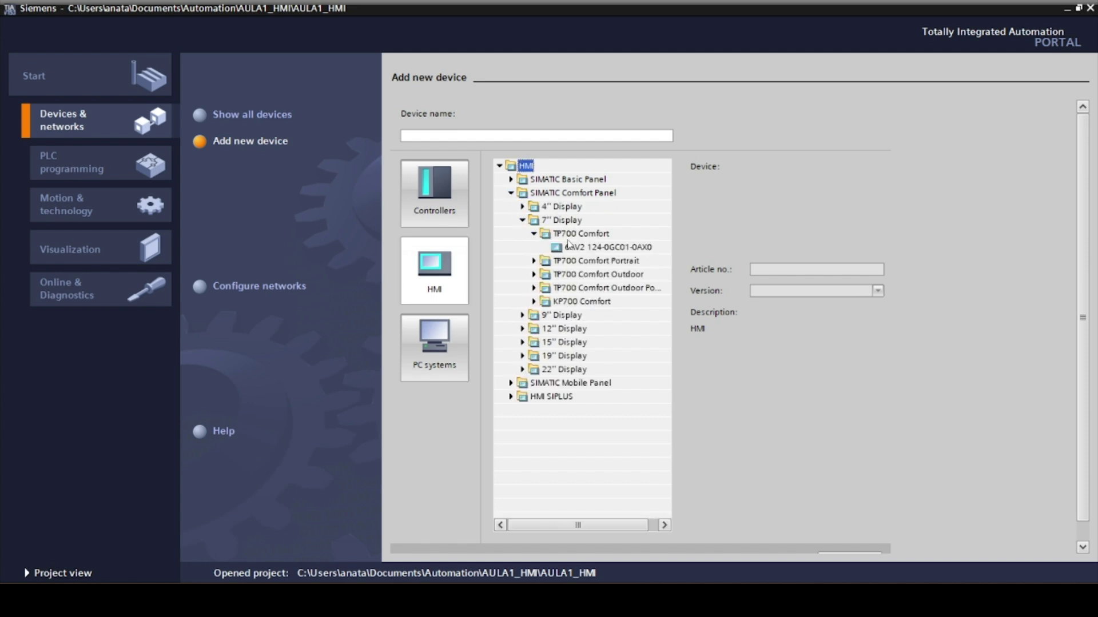
click(607, 247)
click(836, 540)
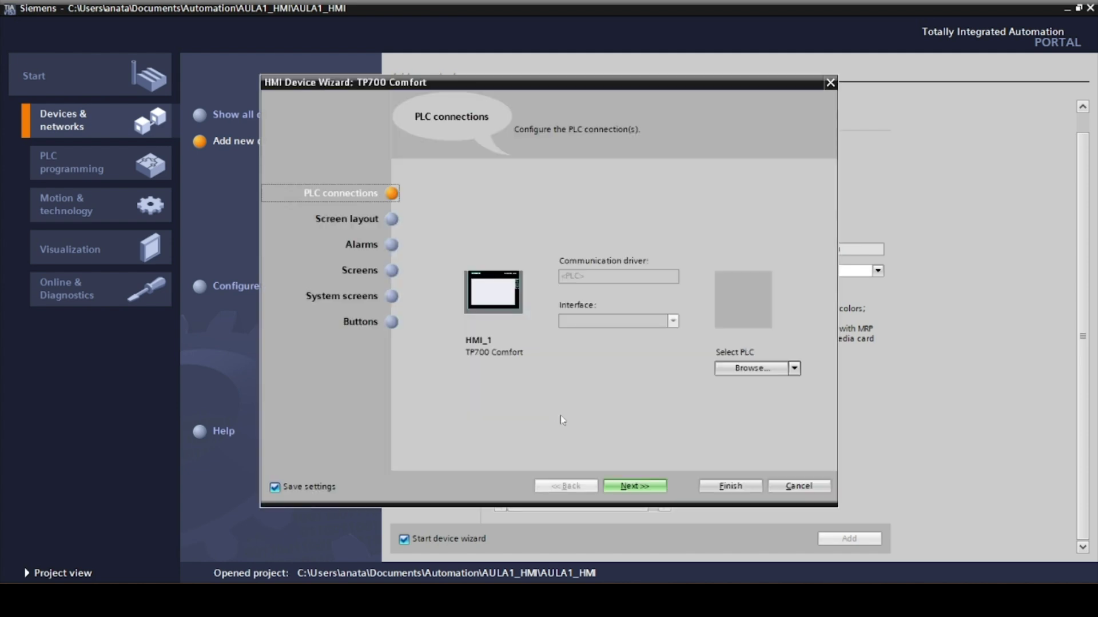
Connect the HMI panel to PLC_1 in the device wizard.
click(771, 368)
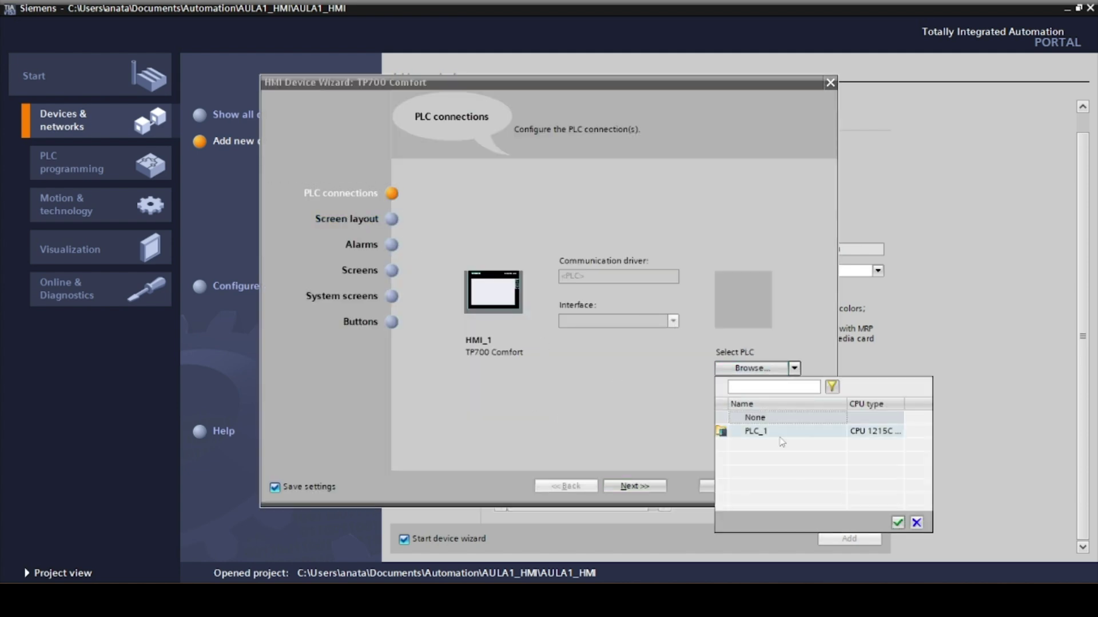
click(781, 432)
click(898, 523)
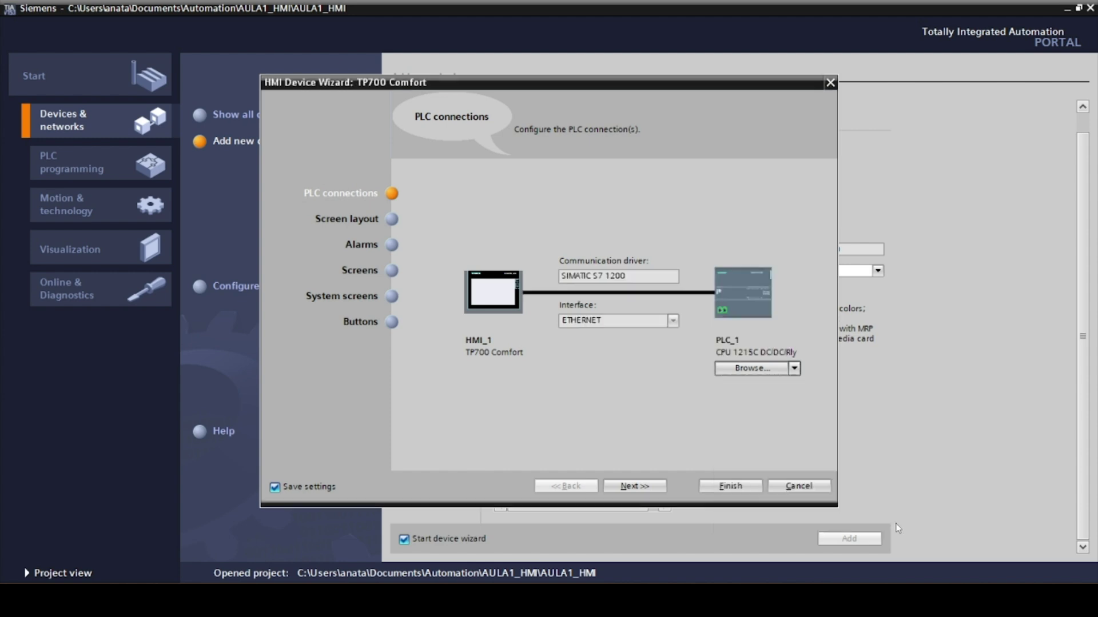
Go through the remaining HMI wizard pages with their preset settings and finish the wizard.
click(647, 487)
click(647, 487)
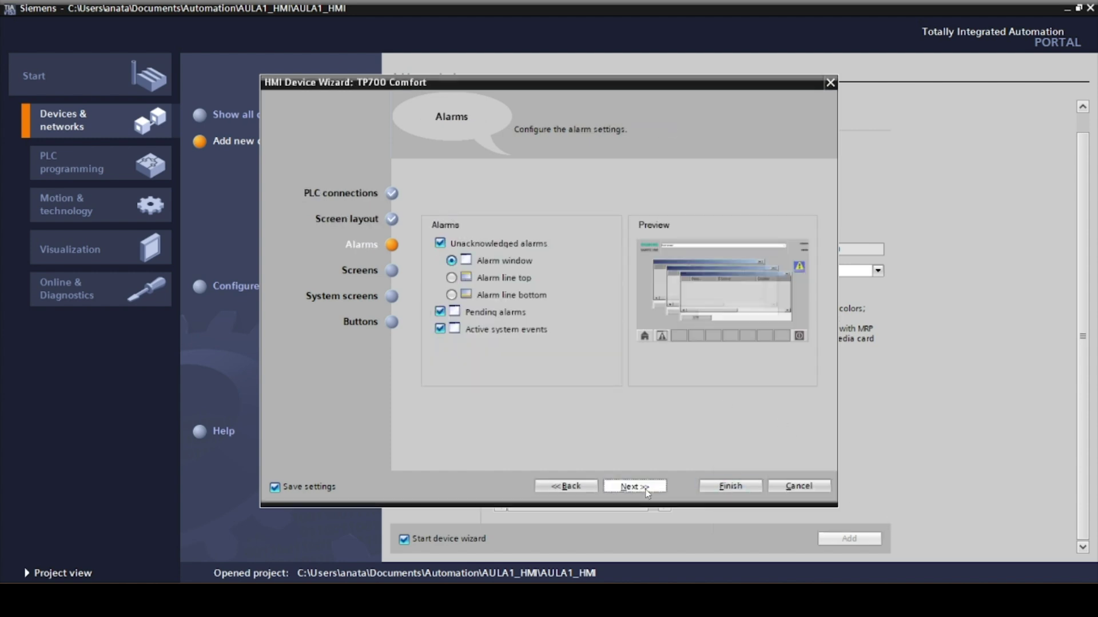
click(646, 487)
click(646, 487)
click(647, 487)
click(726, 487)
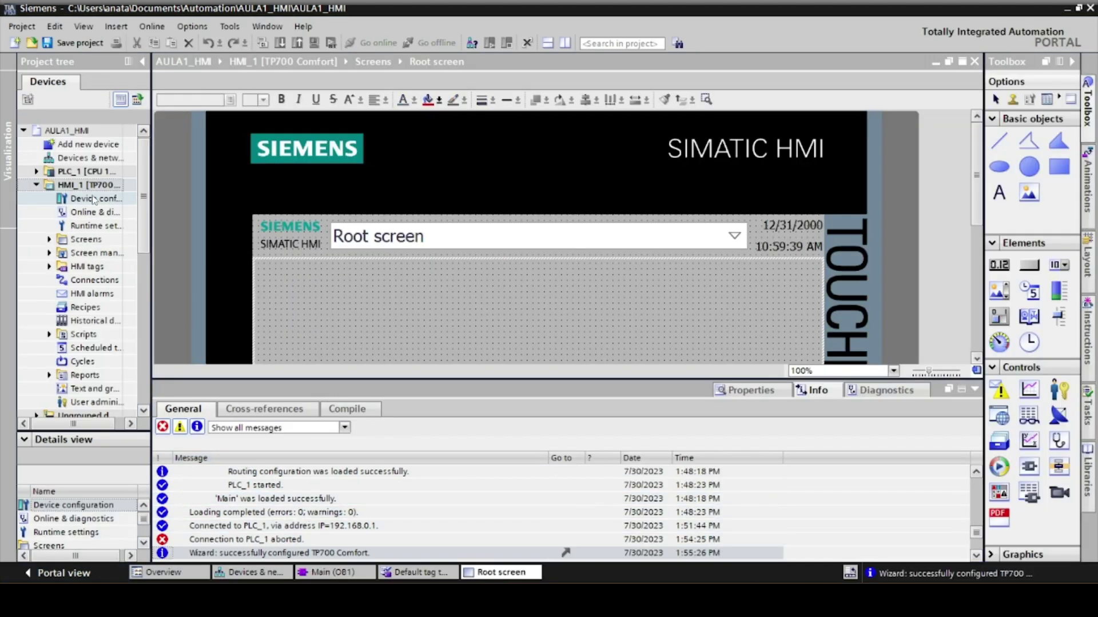
Show the interface addresses of the PLC and the HMI panel in the project's network view.
double_click(88, 158)
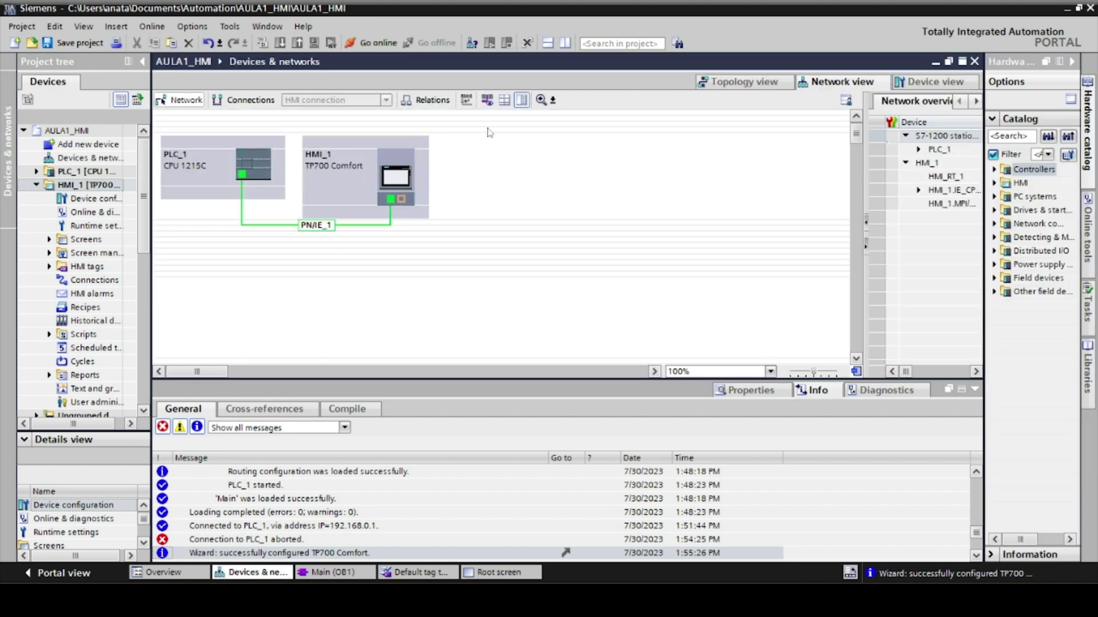
click(487, 99)
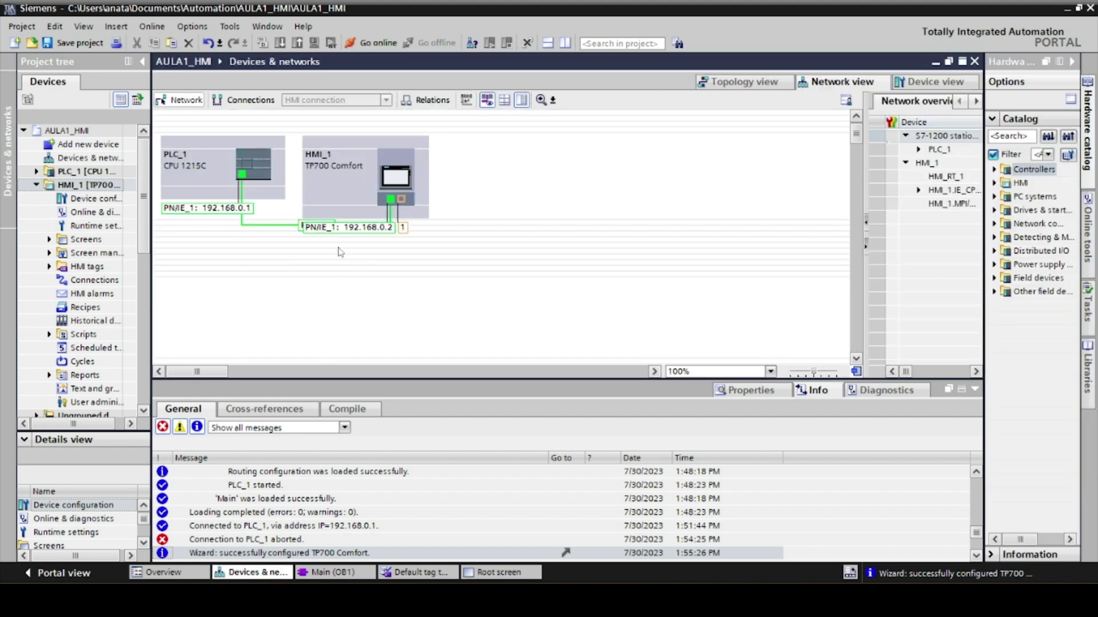
Open the HMI panel's root screen and delete the preset content in its work area.
click(489, 100)
click(501, 572)
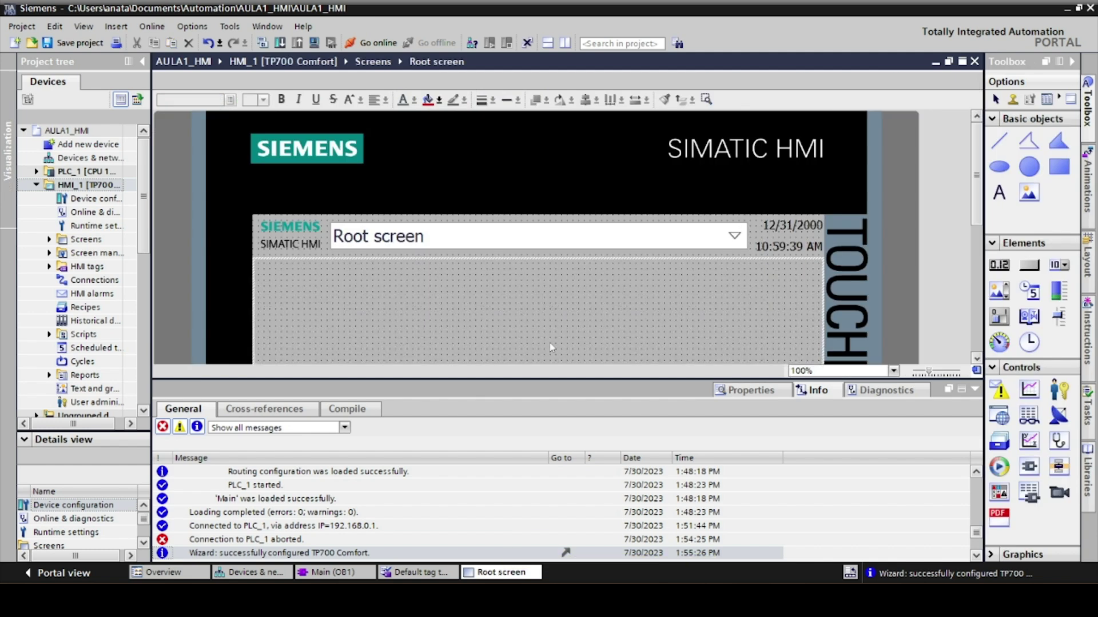
click(518, 216)
key(Delete)
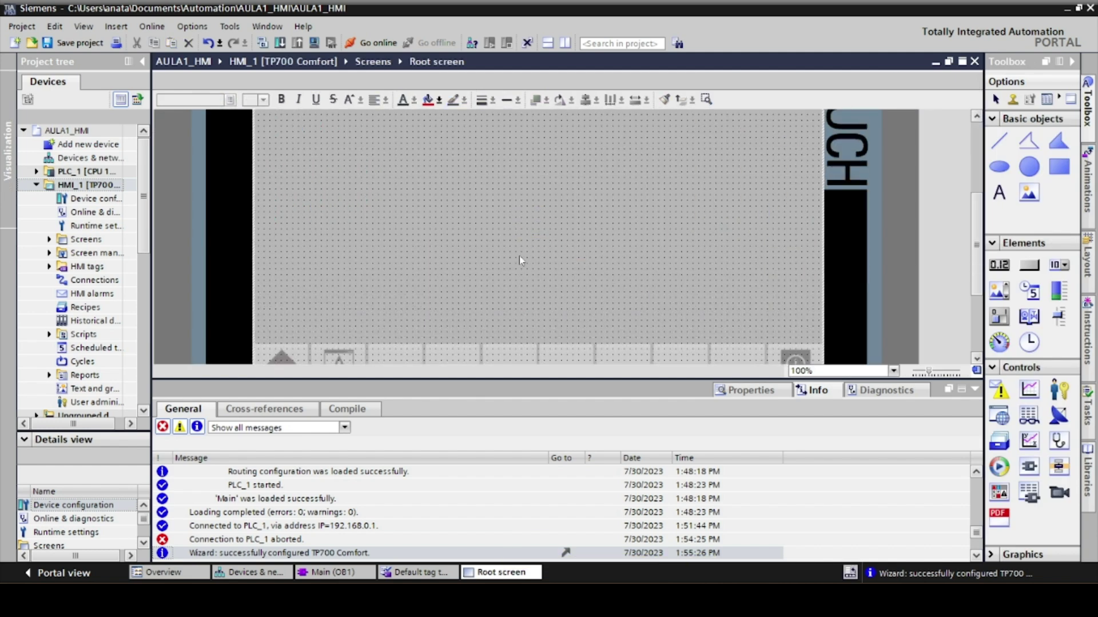
Place a button in the upper-left part of the root screen's work area and label it START.
scroll(521, 311, up, 3)
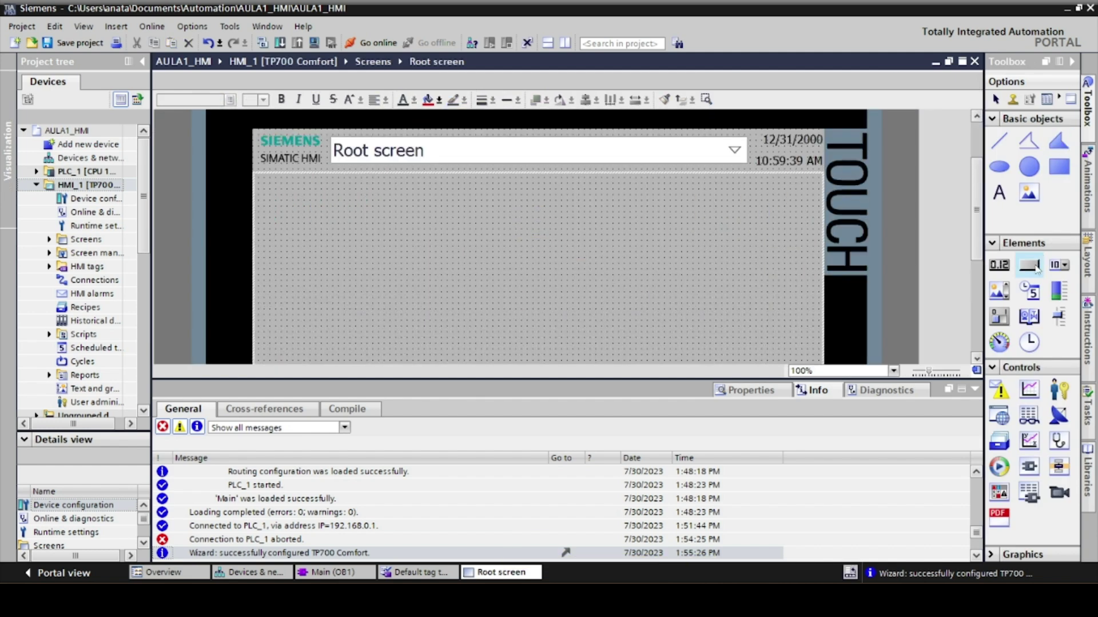
drag(1036, 269, 342, 220)
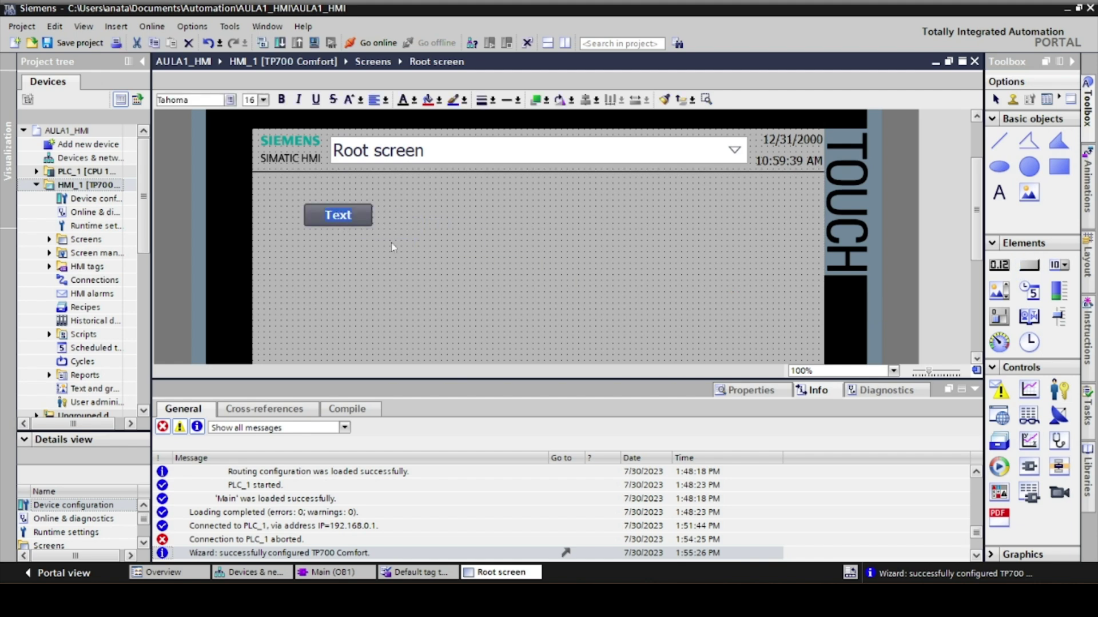
text(START)
key(Return)
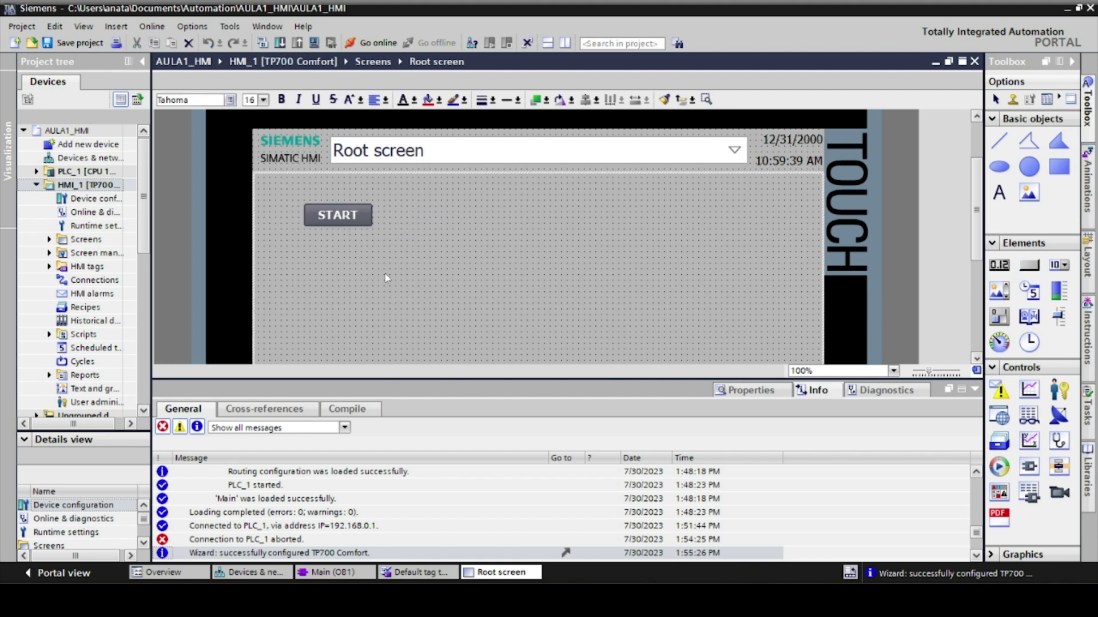
Give the START button a solid fill pattern with a white background (255, 255, 255).
click(751, 394)
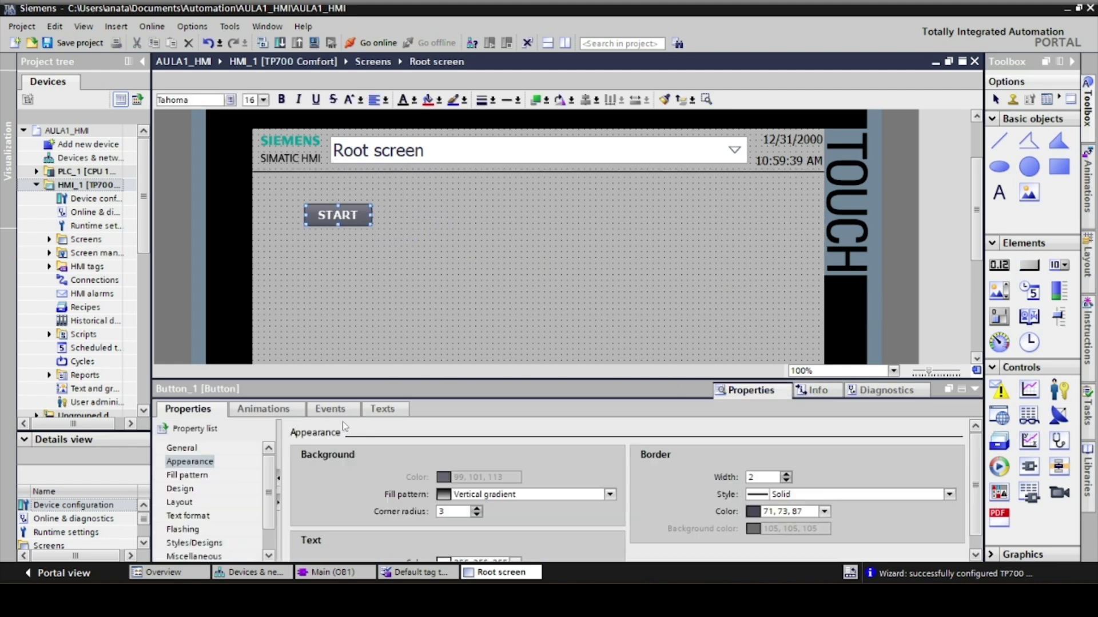
click(182, 448)
click(183, 462)
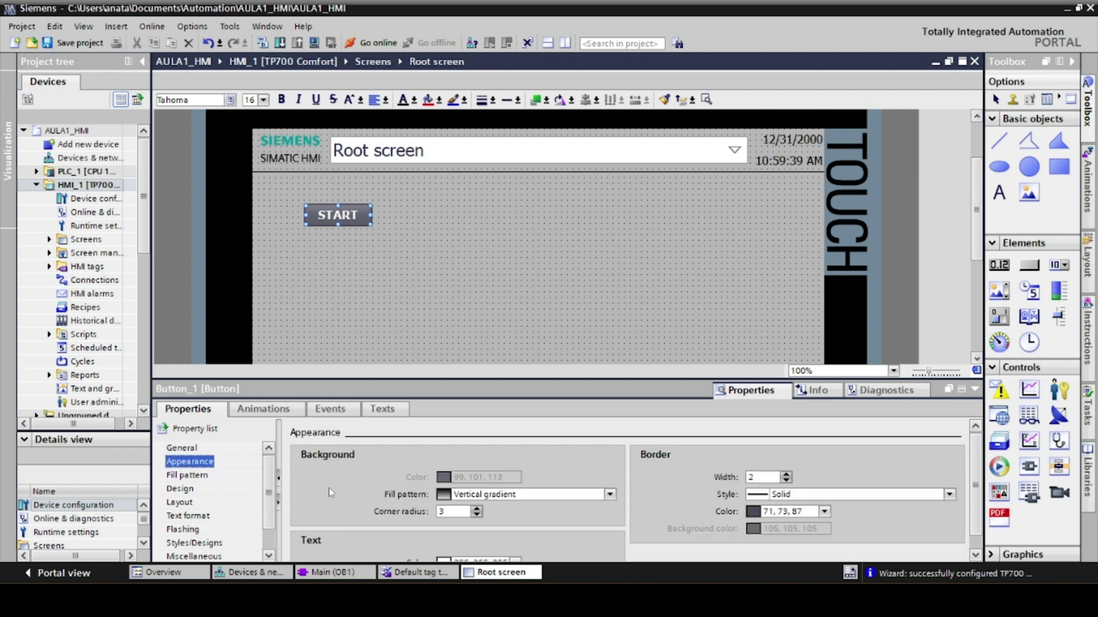
click(611, 495)
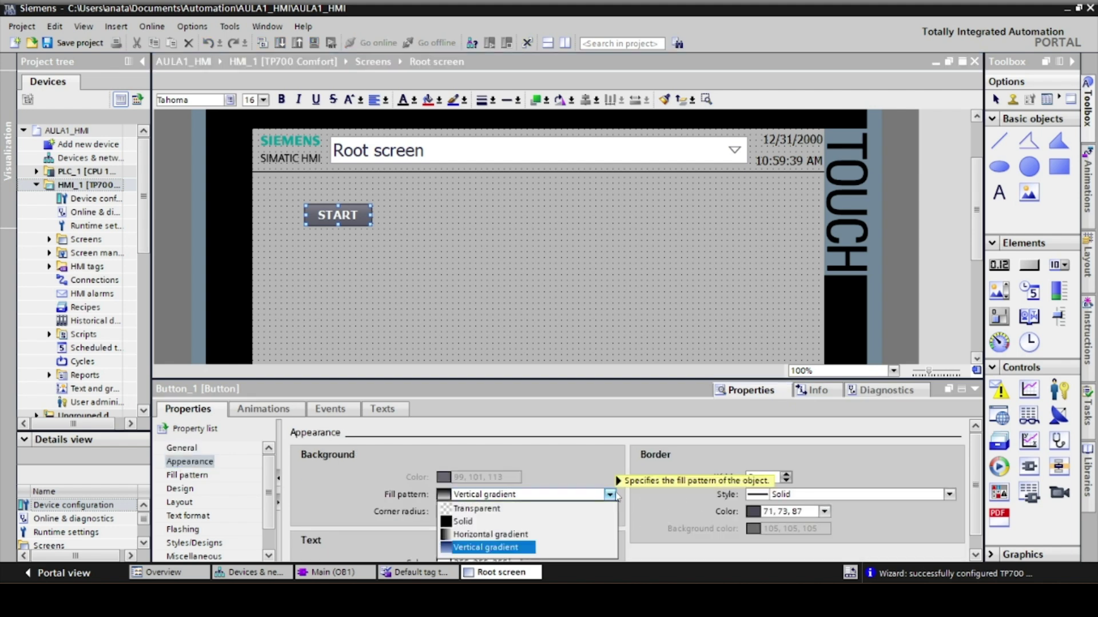
click(514, 517)
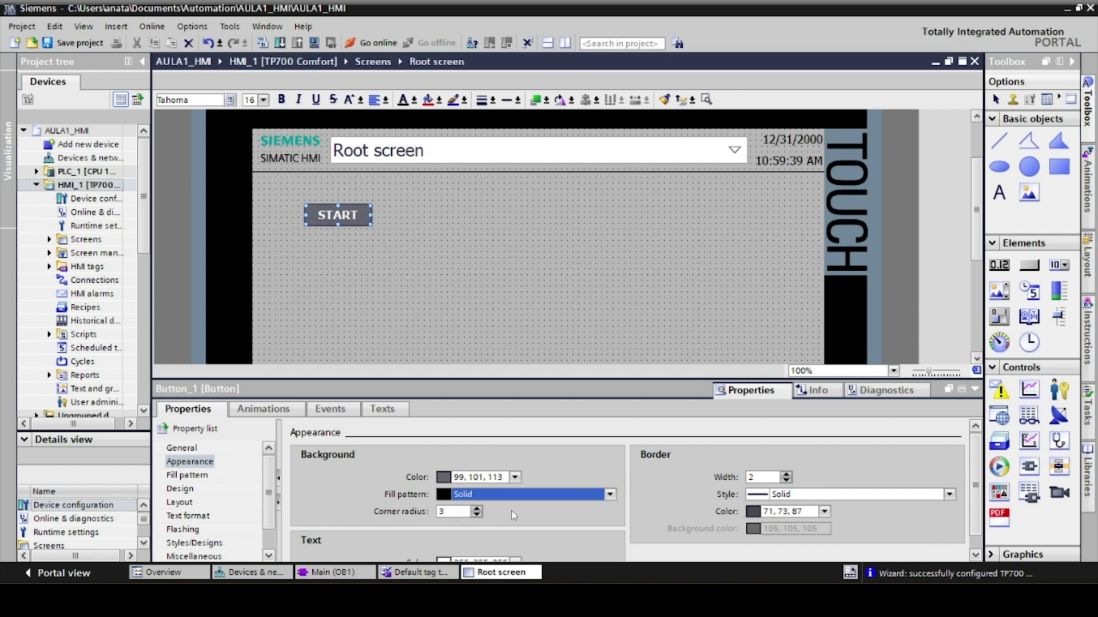
click(515, 477)
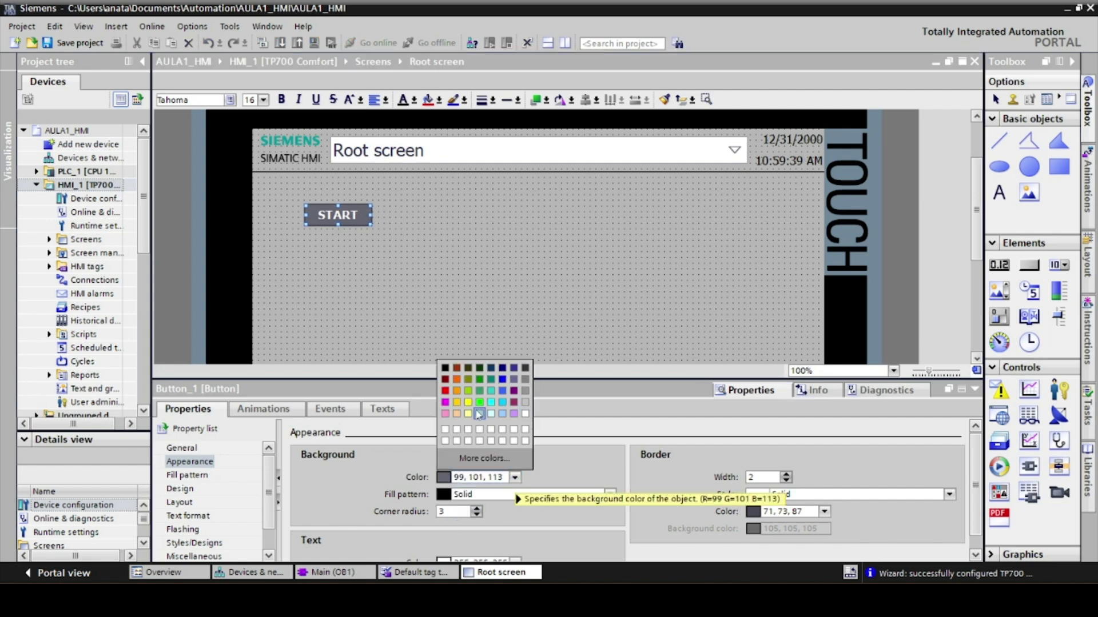
click(526, 413)
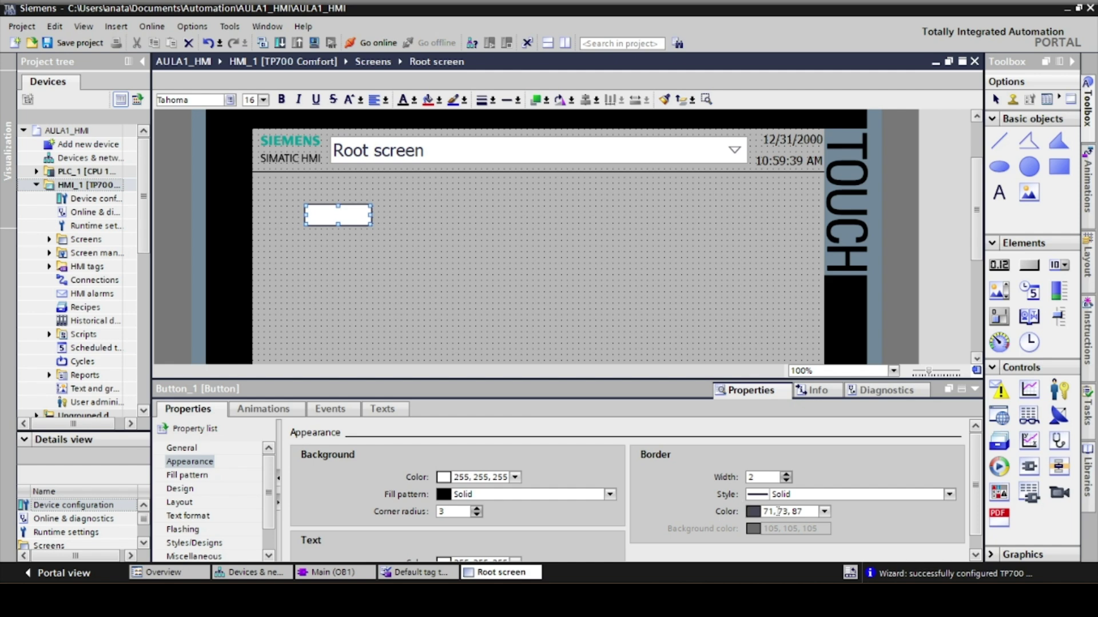
Set the START button's border to white (255, 255, 255) with width 5 and its text color to black (0, 0, 0).
click(824, 512)
click(803, 466)
click(766, 477)
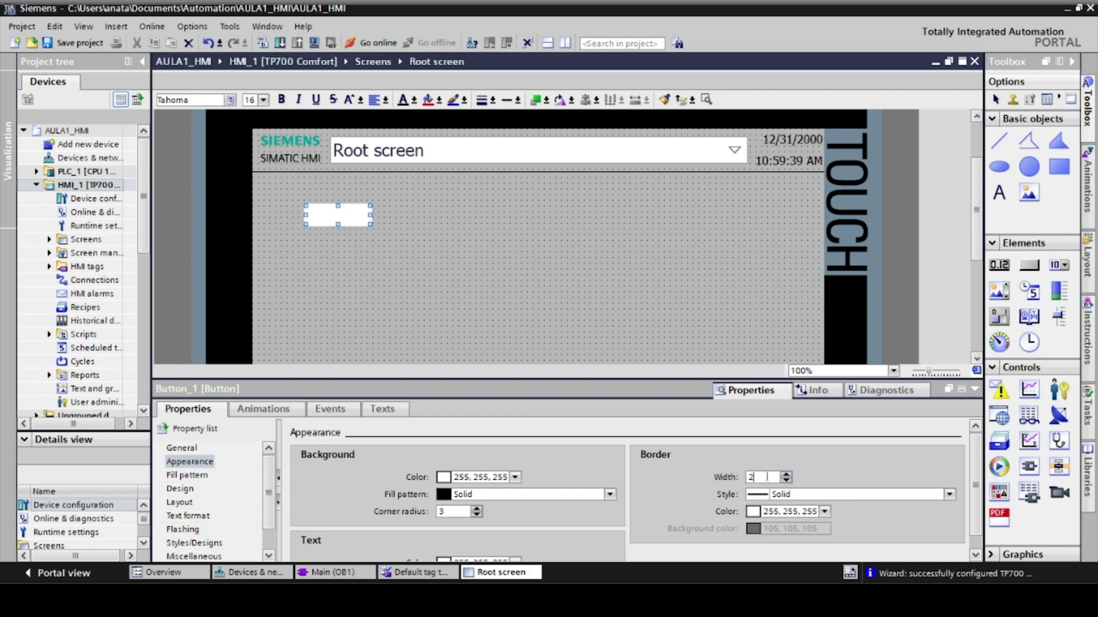
double_click(767, 477)
text(5)
scroll(646, 488, down, 1)
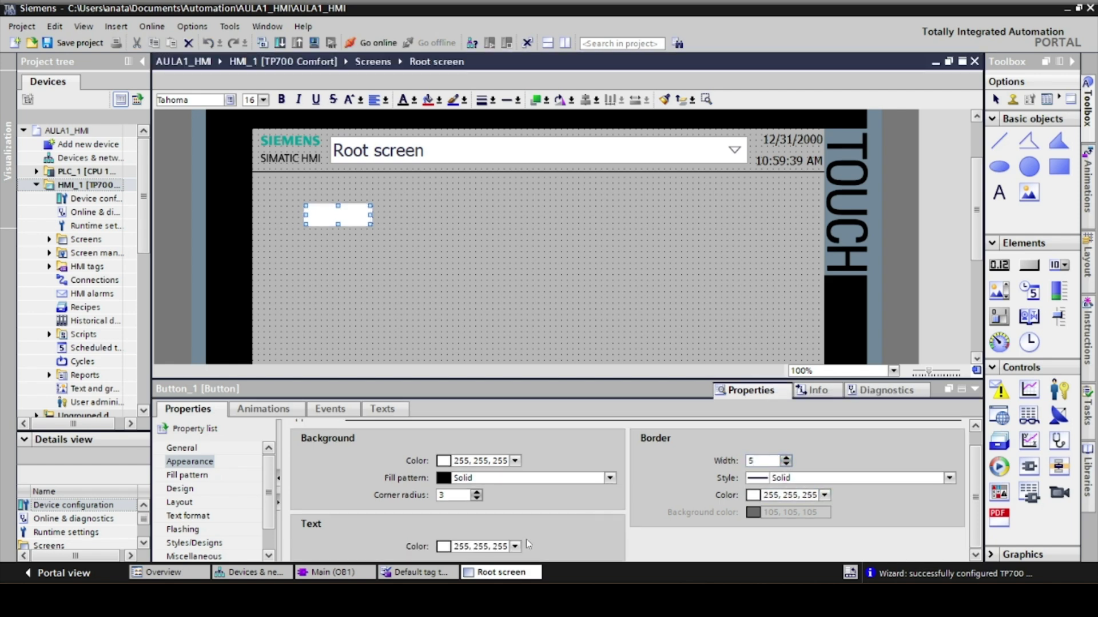
click(515, 547)
click(447, 440)
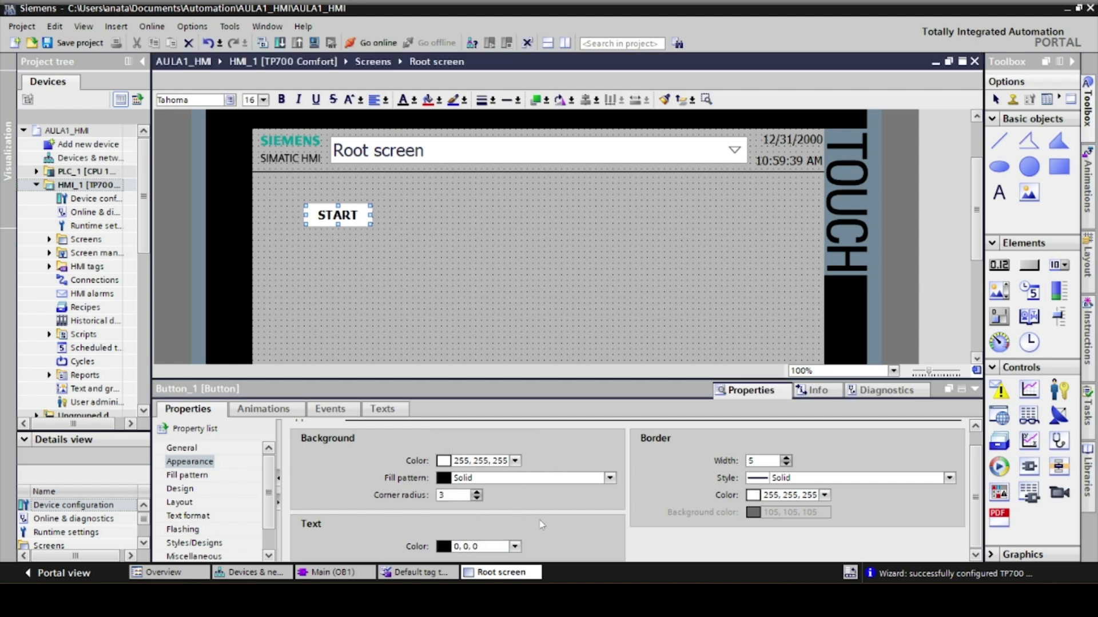
Add the SetBit function to the START button's Press event.
click(330, 409)
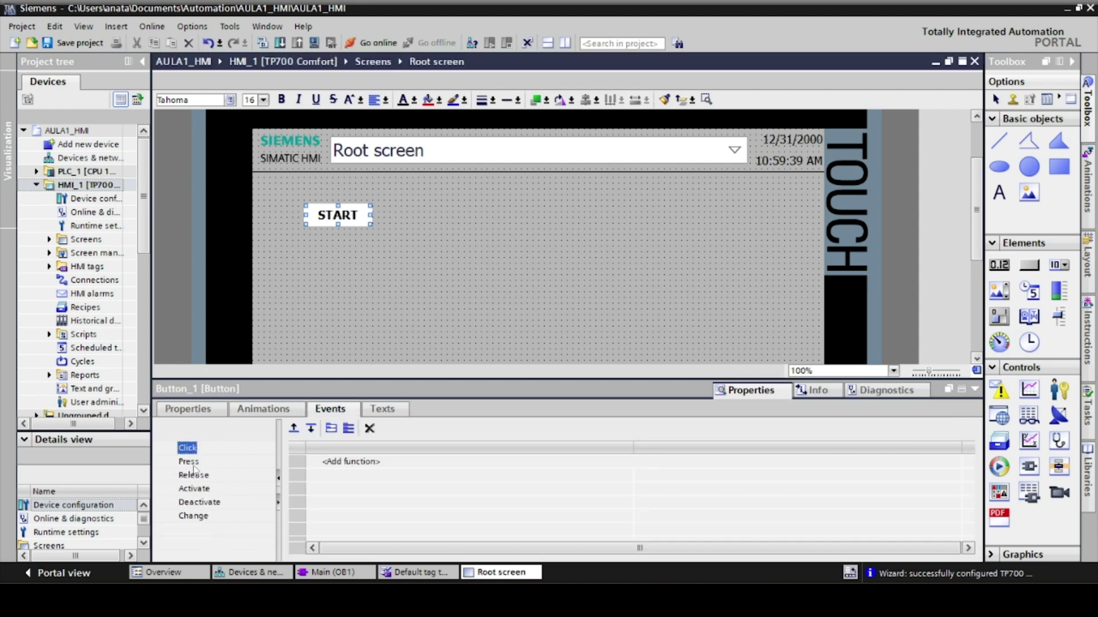
click(190, 463)
click(368, 465)
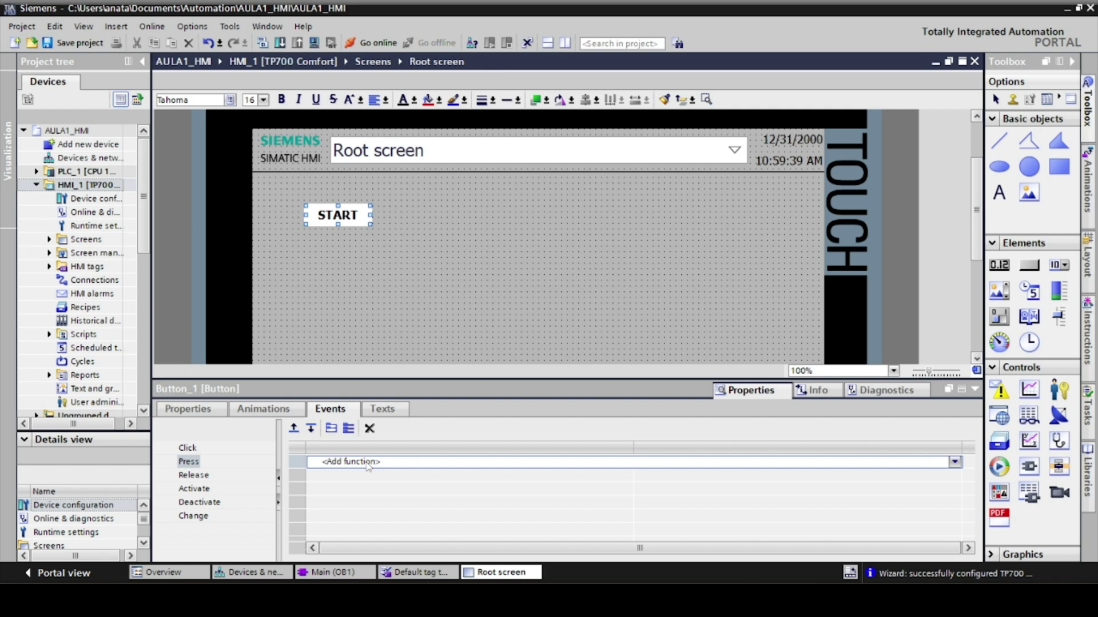
click(955, 462)
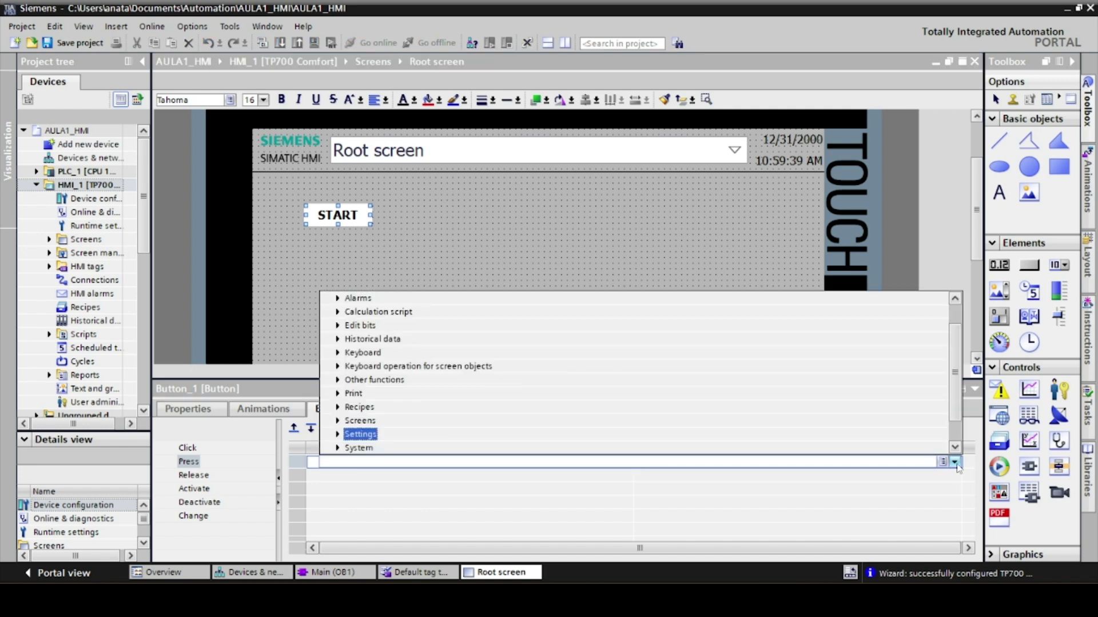
text(SetBit)
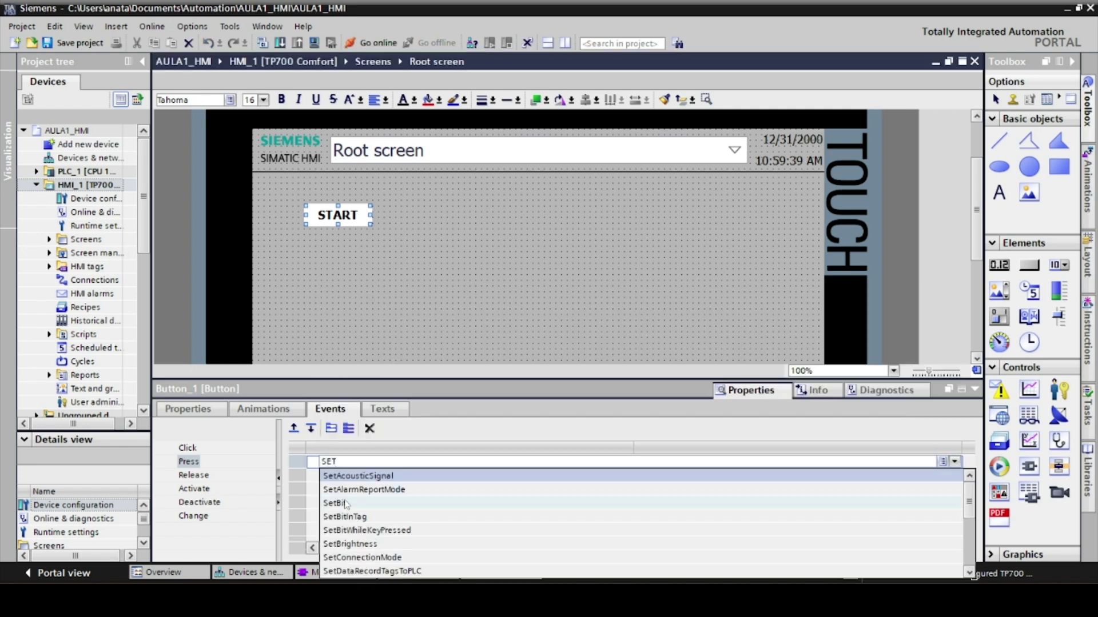
key(Return)
Assign the START tag from PLC_1's default tag table to the START button's SetBit function.
click(943, 476)
click(956, 477)
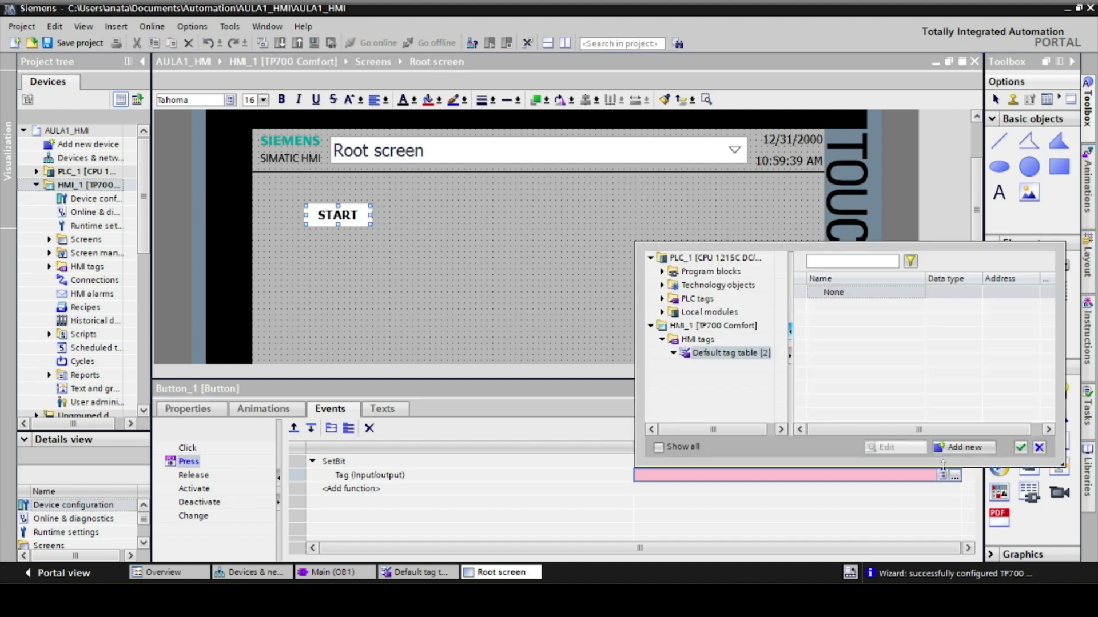
click(662, 299)
click(725, 312)
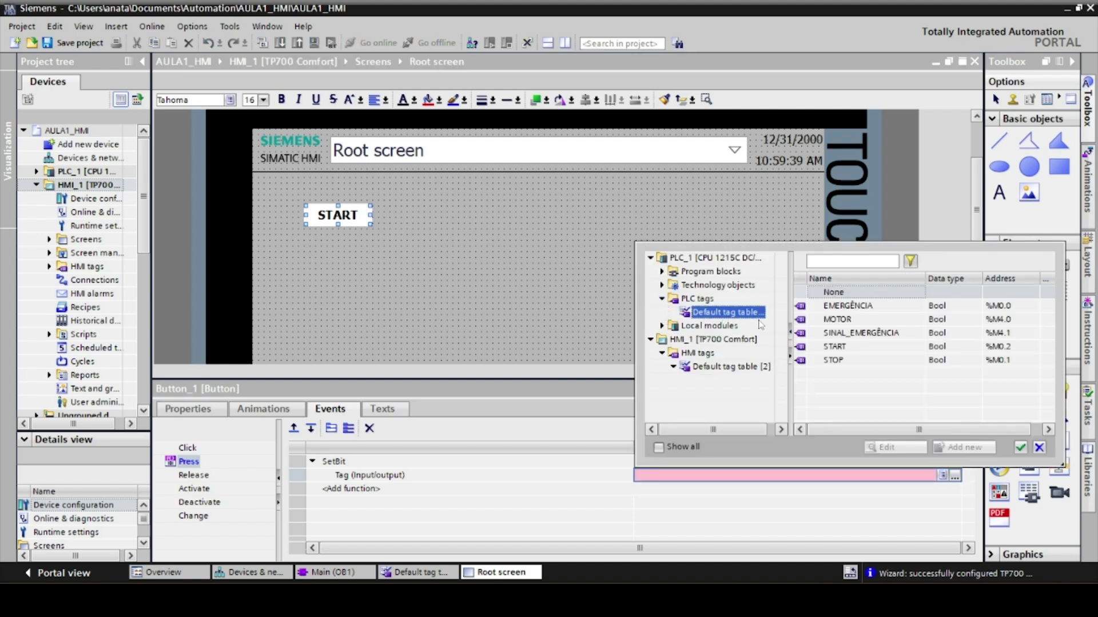
click(838, 348)
click(1020, 448)
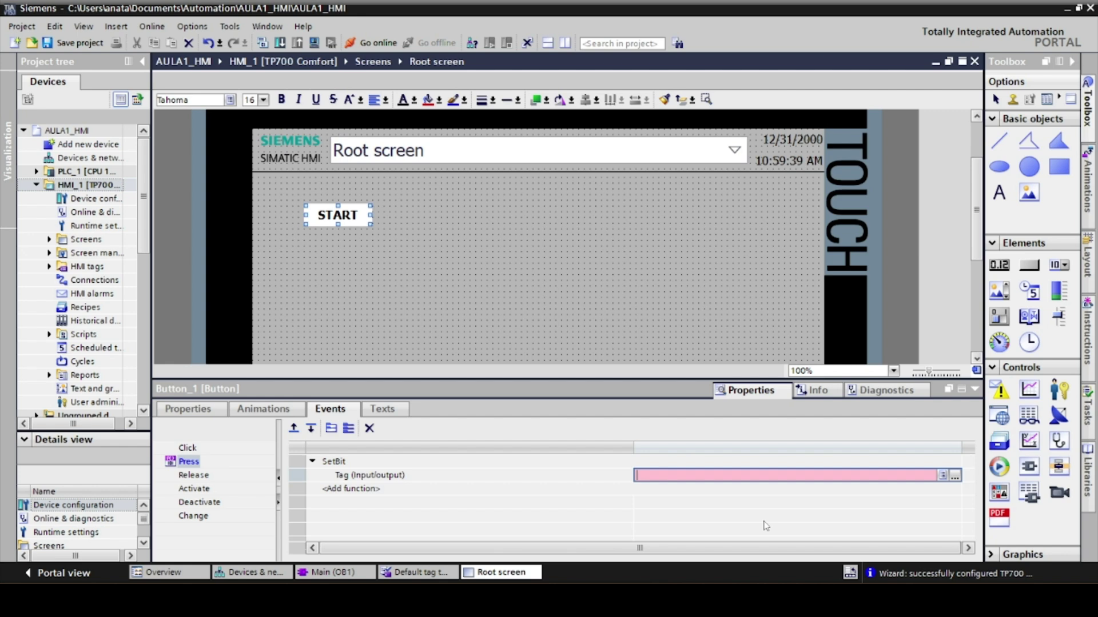
Add a ResetBit function with the PLC tag START to the START button's Release event.
click(193, 475)
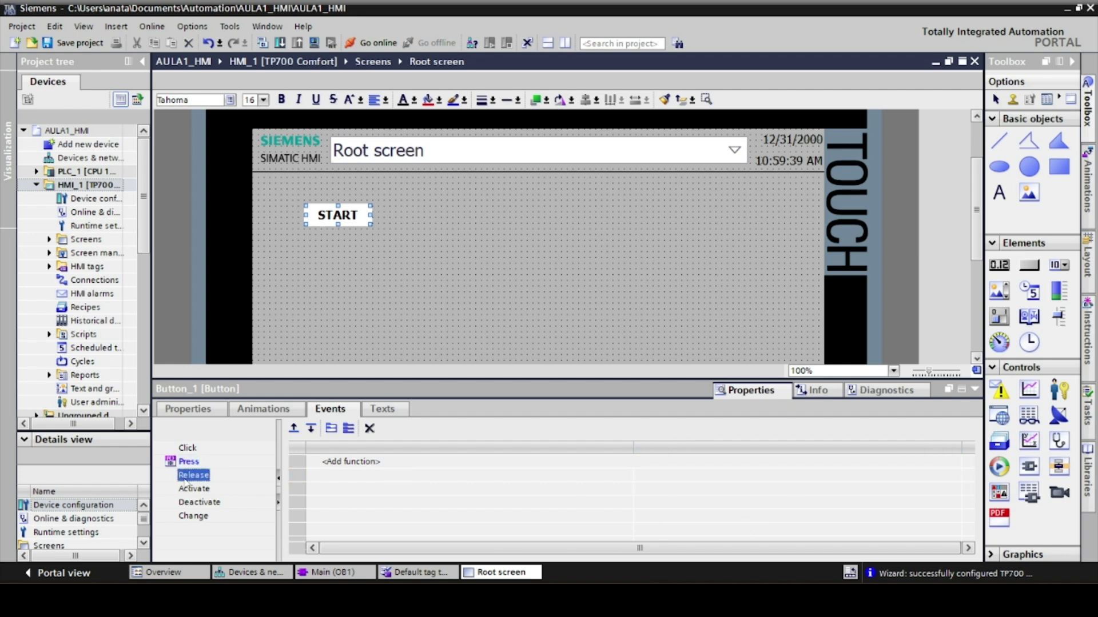
click(840, 462)
text(RESET)
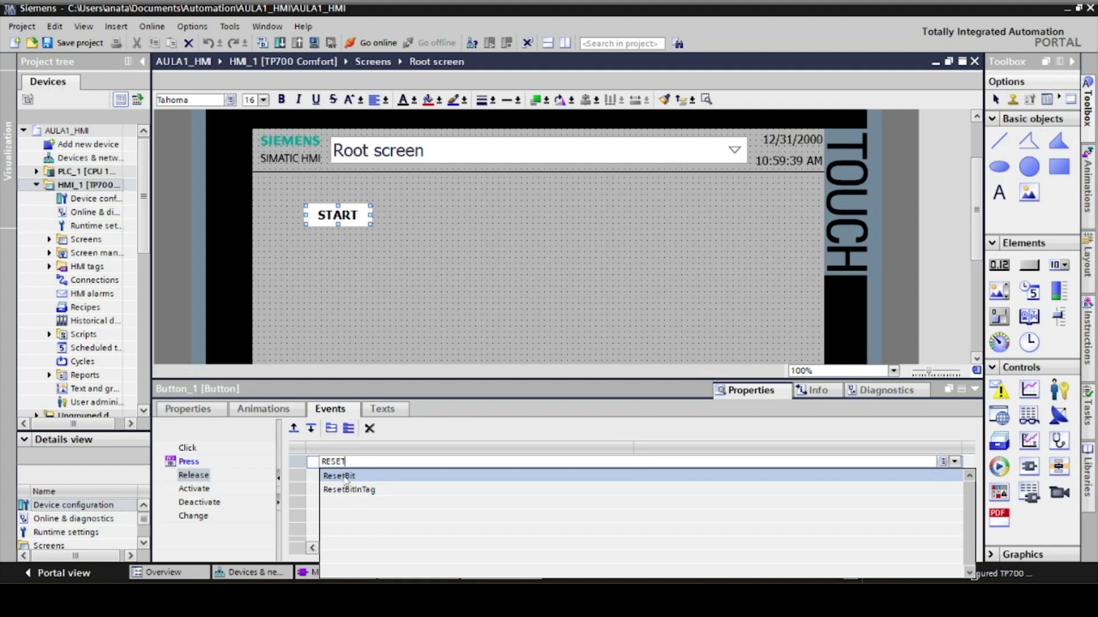
click(346, 479)
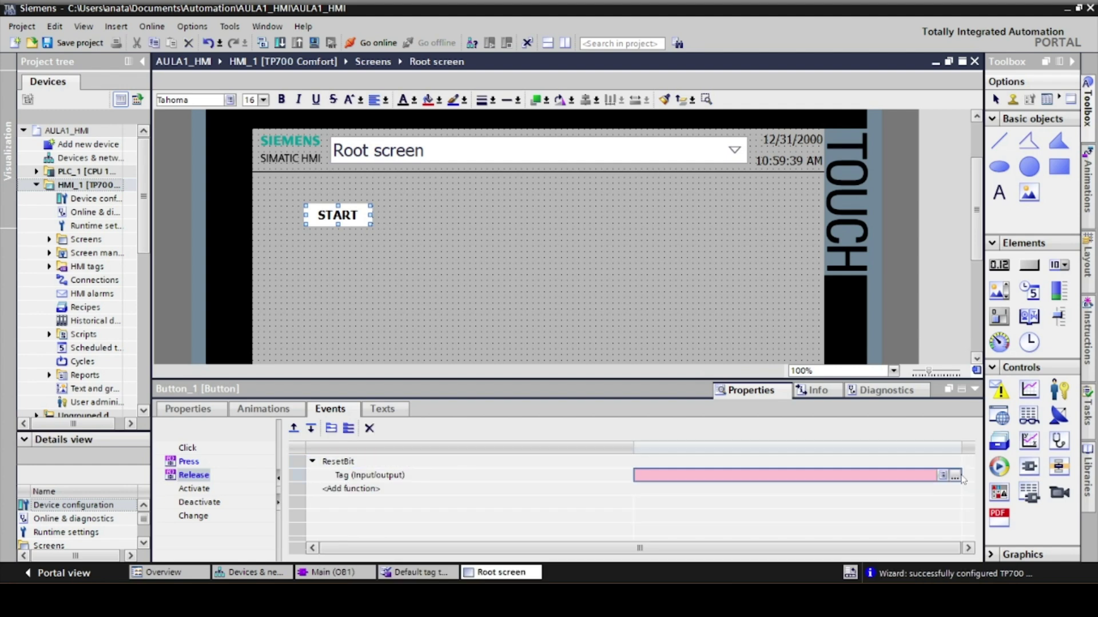
click(956, 476)
double_click(841, 351)
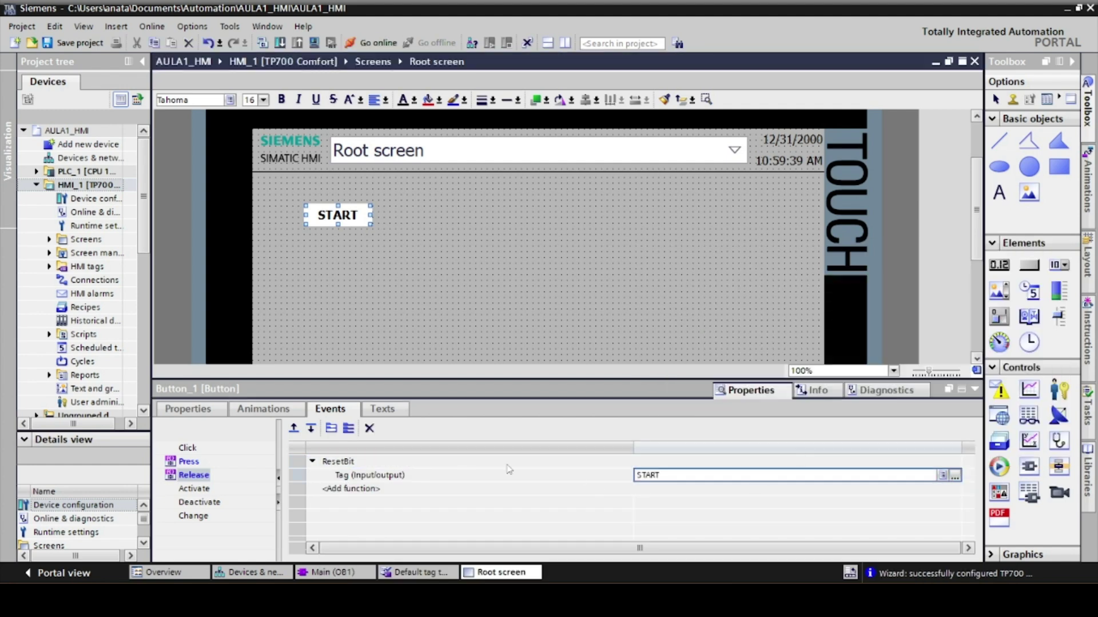
click(387, 333)
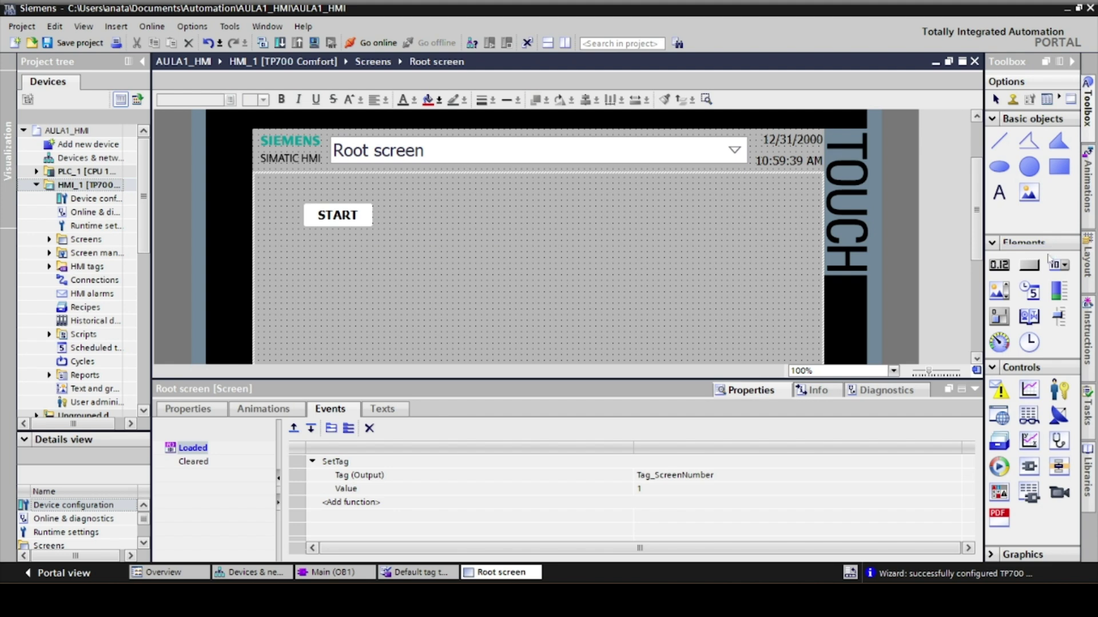
Place a second button directly below the START button and label it STOP.
drag(1028, 265, 345, 259)
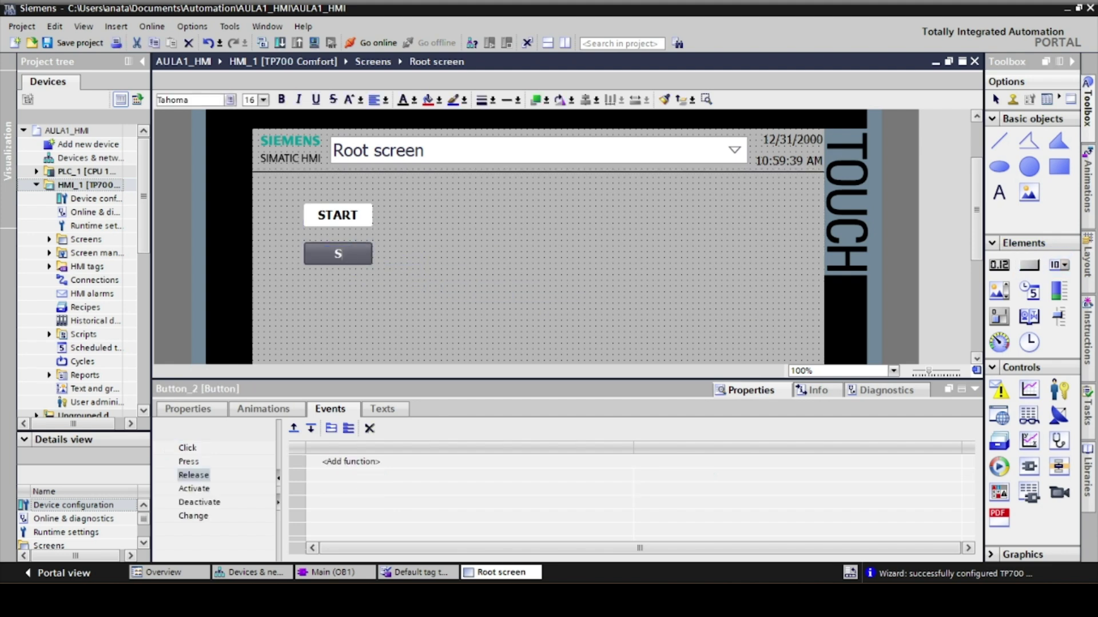
text(STOP)
click(400, 275)
Change the STOP button's background fill pattern to Solid.
click(338, 253)
click(188, 408)
click(182, 447)
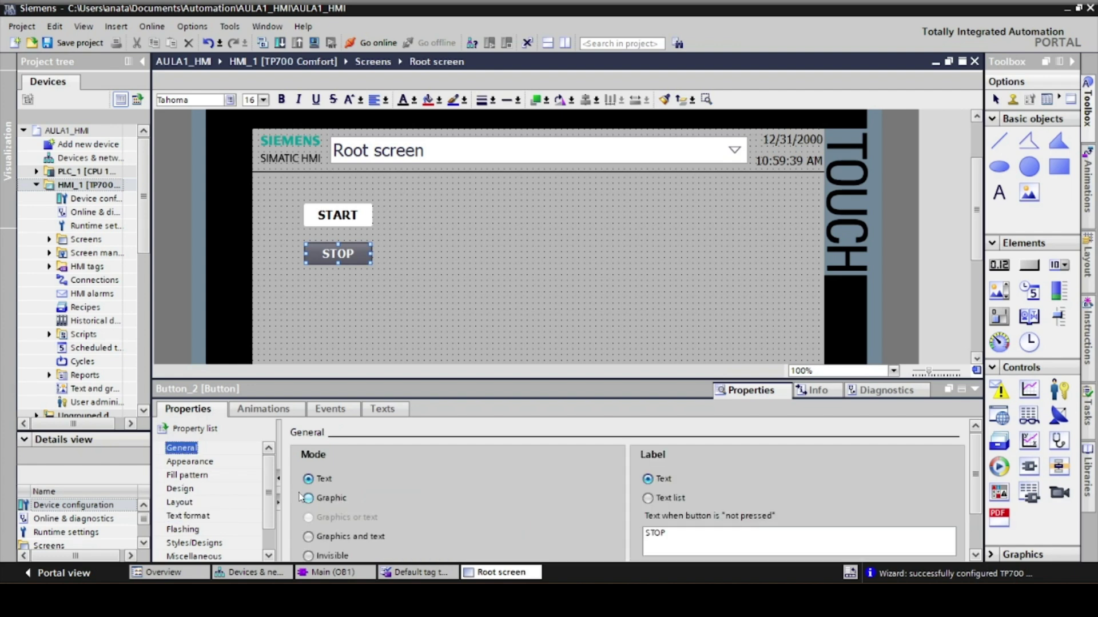
click(190, 461)
click(609, 479)
click(472, 507)
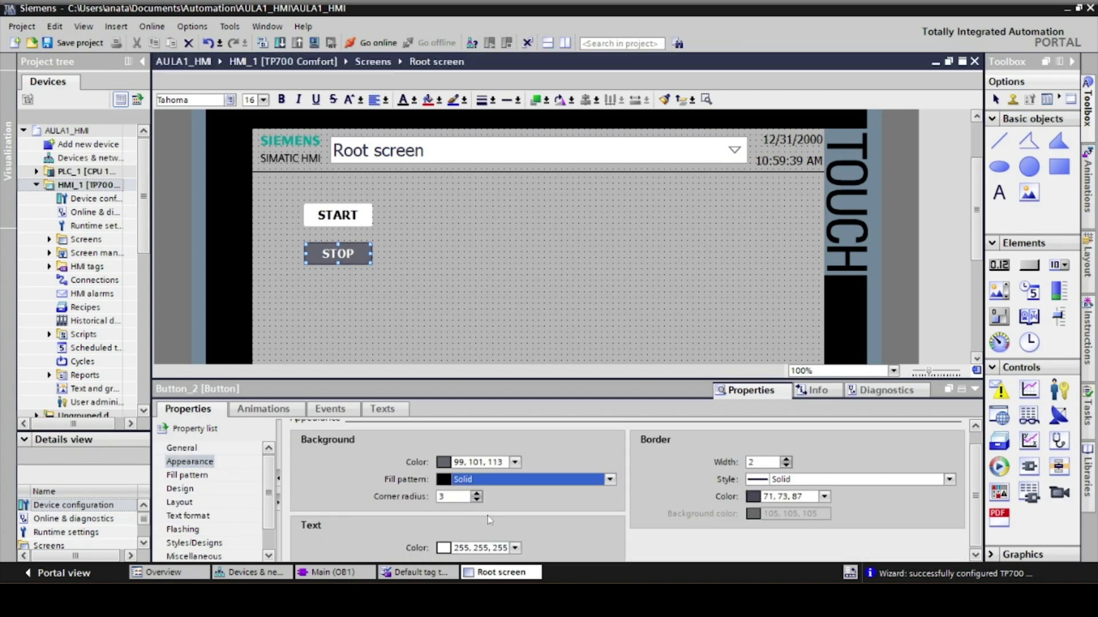
Set the STOP button's border width to 5 and its border color to white (255, 255, 255).
double_click(768, 463)
text(5)
click(824, 497)
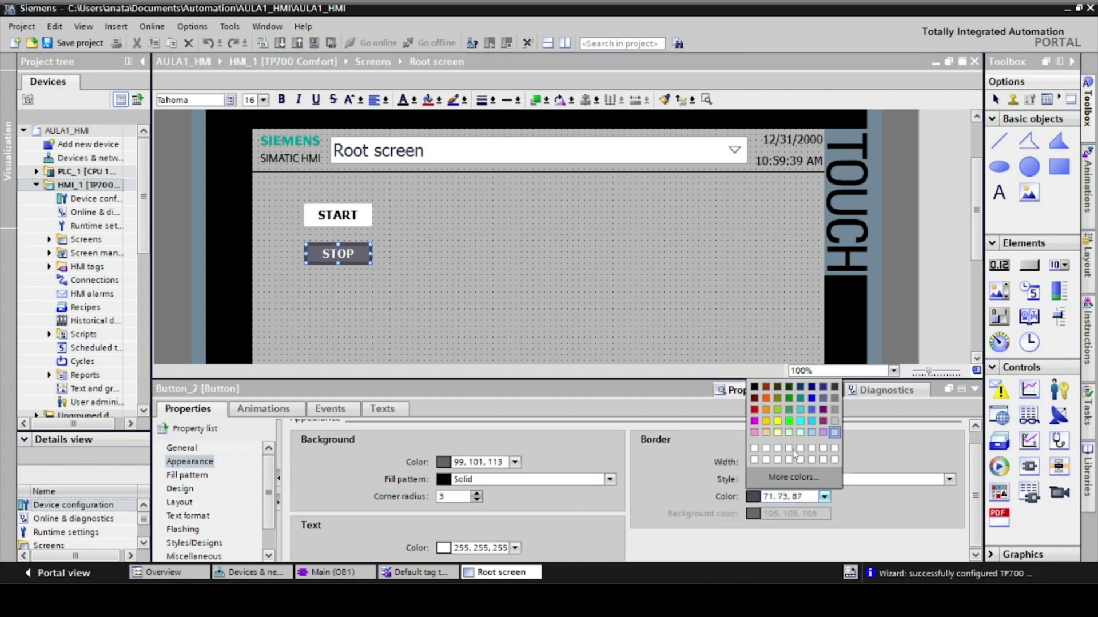
click(835, 437)
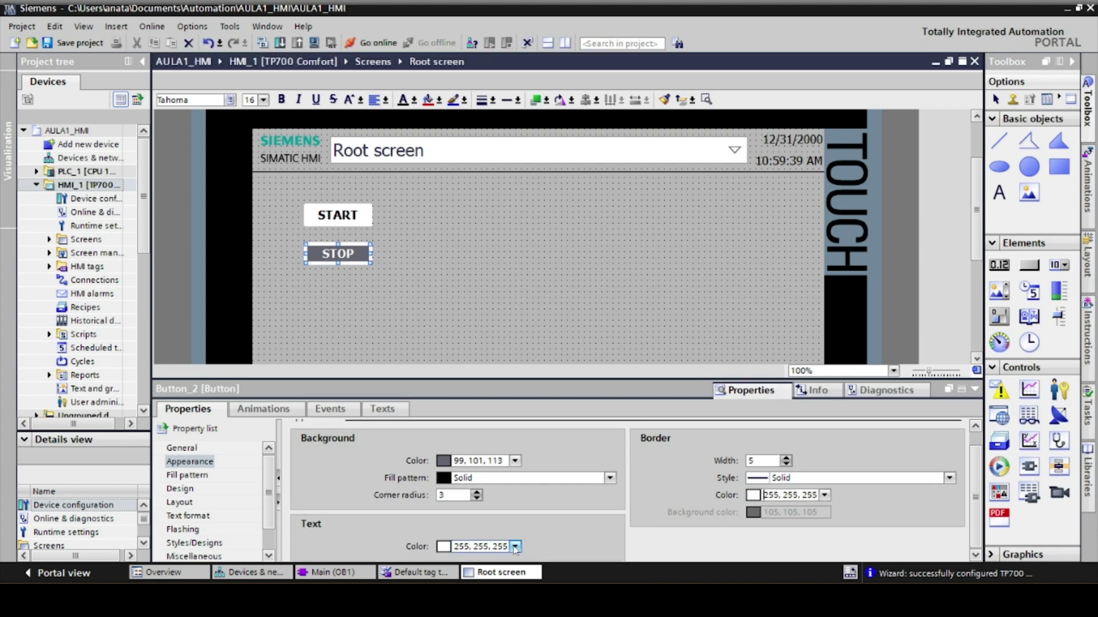
Set the STOP button's text color to black (0, 0, 0) and its background to white (255, 255, 255).
click(515, 548)
click(445, 437)
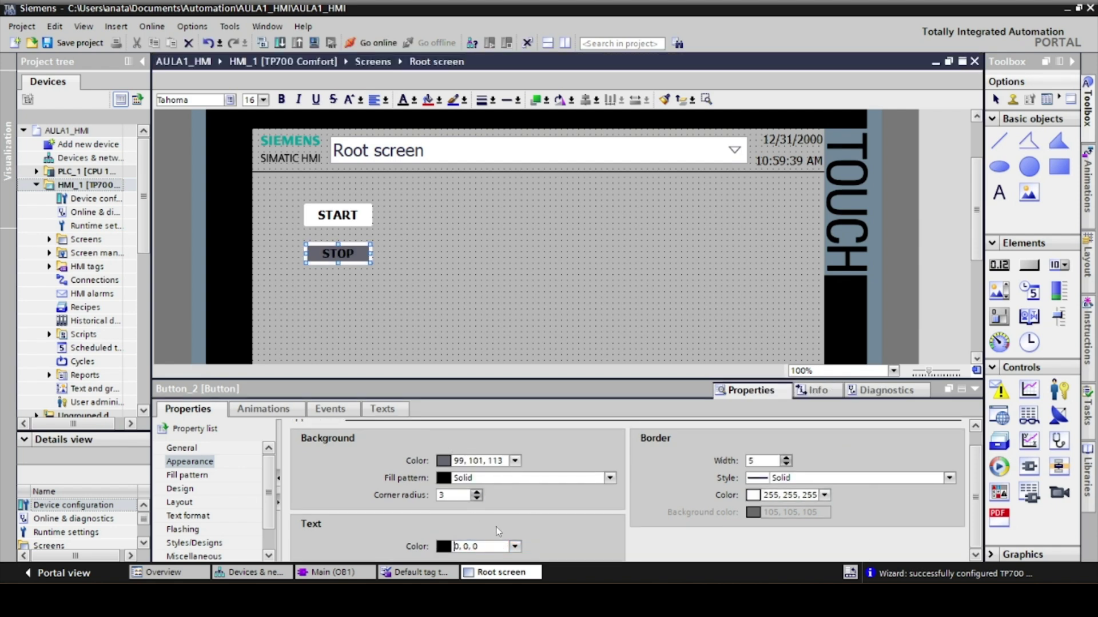
click(515, 461)
click(523, 523)
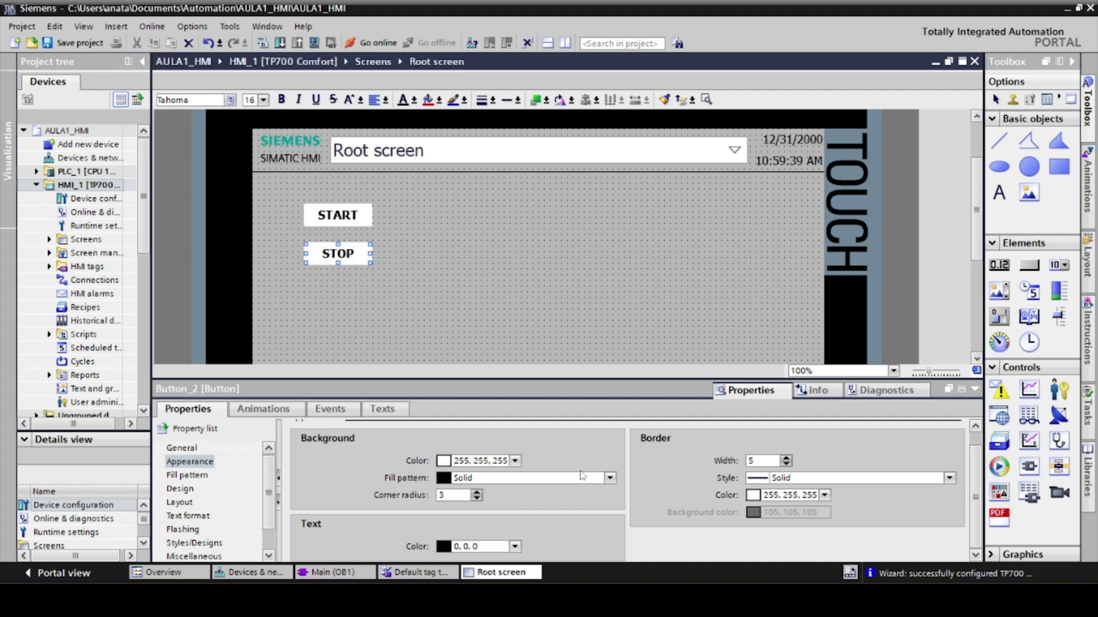
Add the SetBit function to the STOP button's Press event.
click(330, 408)
click(189, 462)
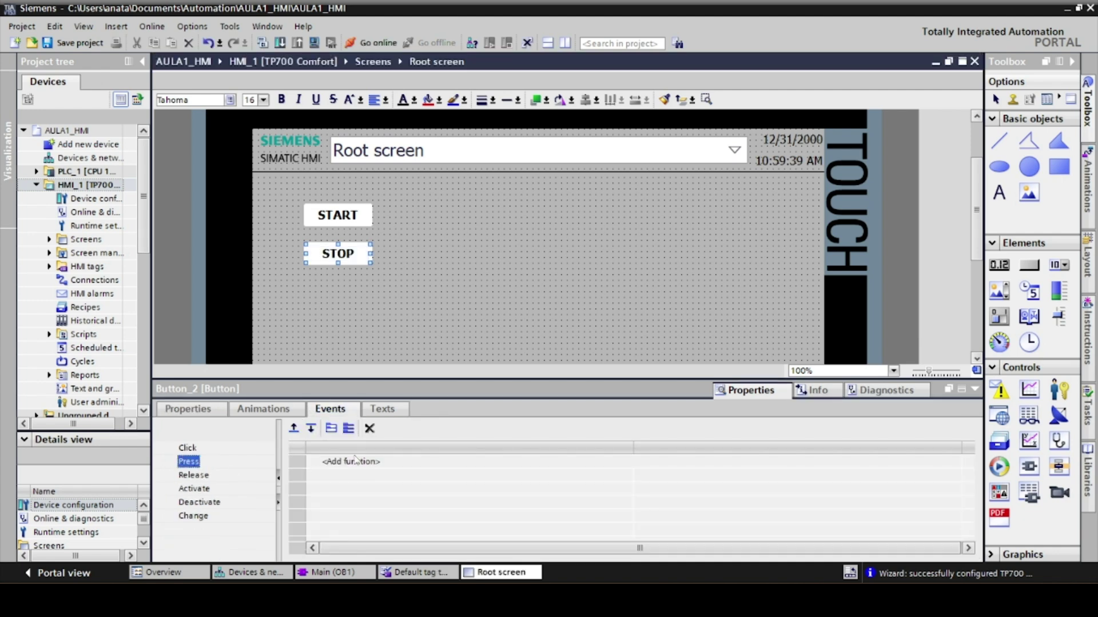
click(357, 462)
text(set)
click(350, 505)
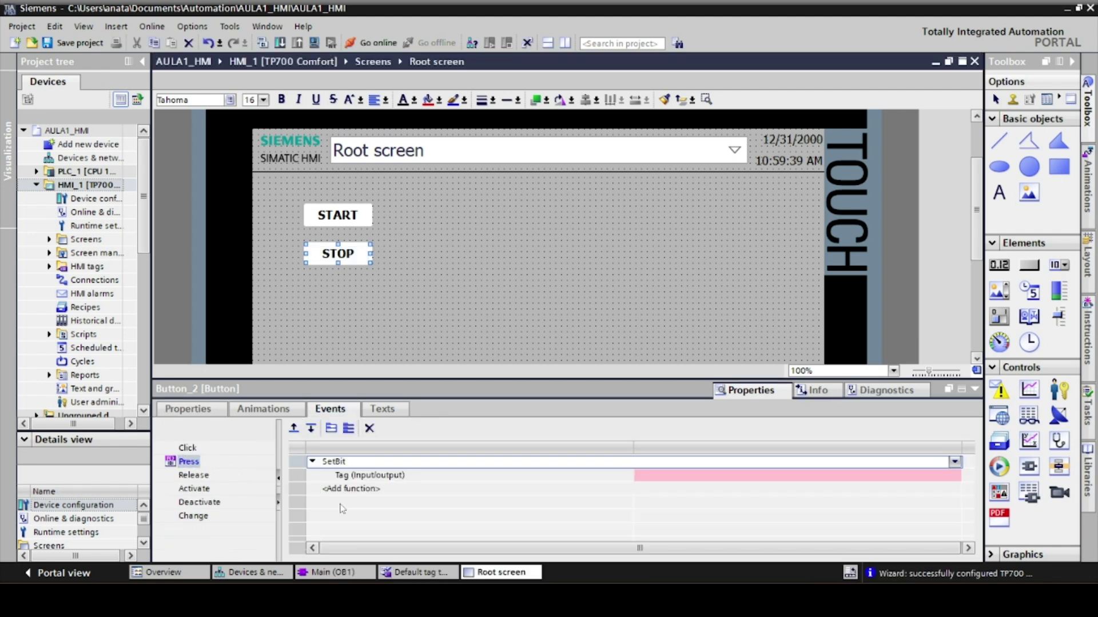
Link the STOP button's Press SetBit function to the STOP PLC tag and add ResetBit on the same tag to its Release event.
click(955, 476)
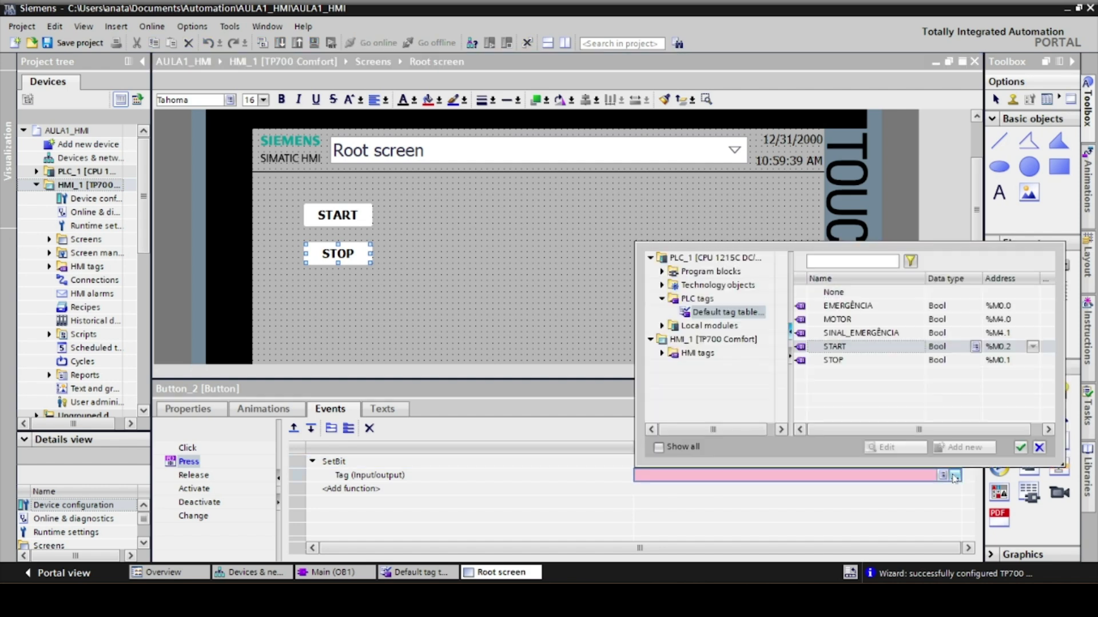
double_click(847, 361)
click(194, 475)
click(348, 461)
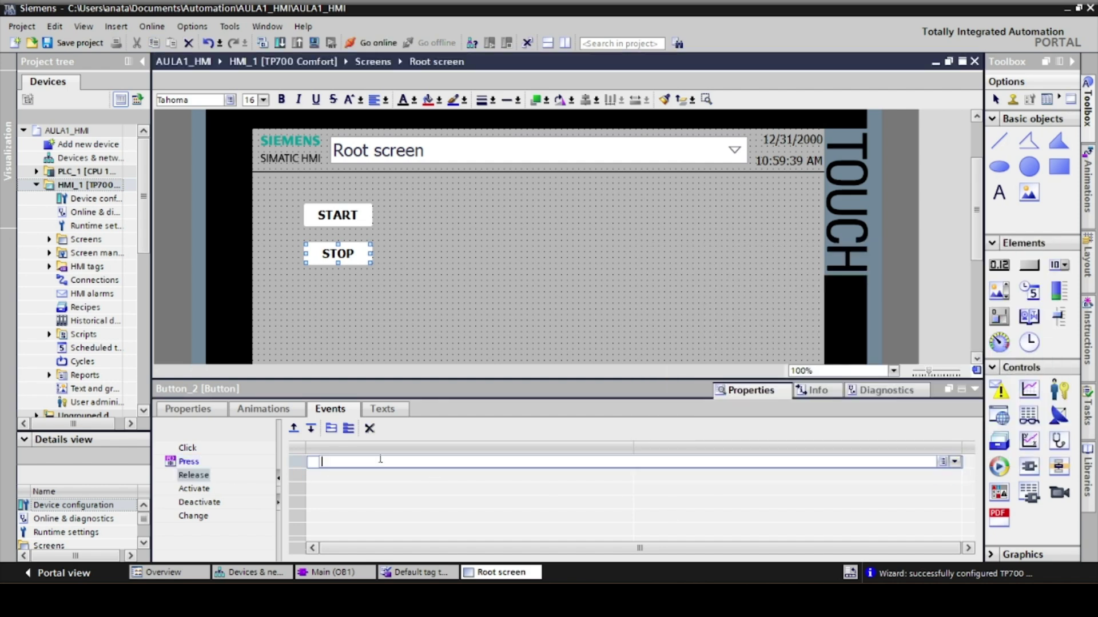
text(RESET)
key(Return)
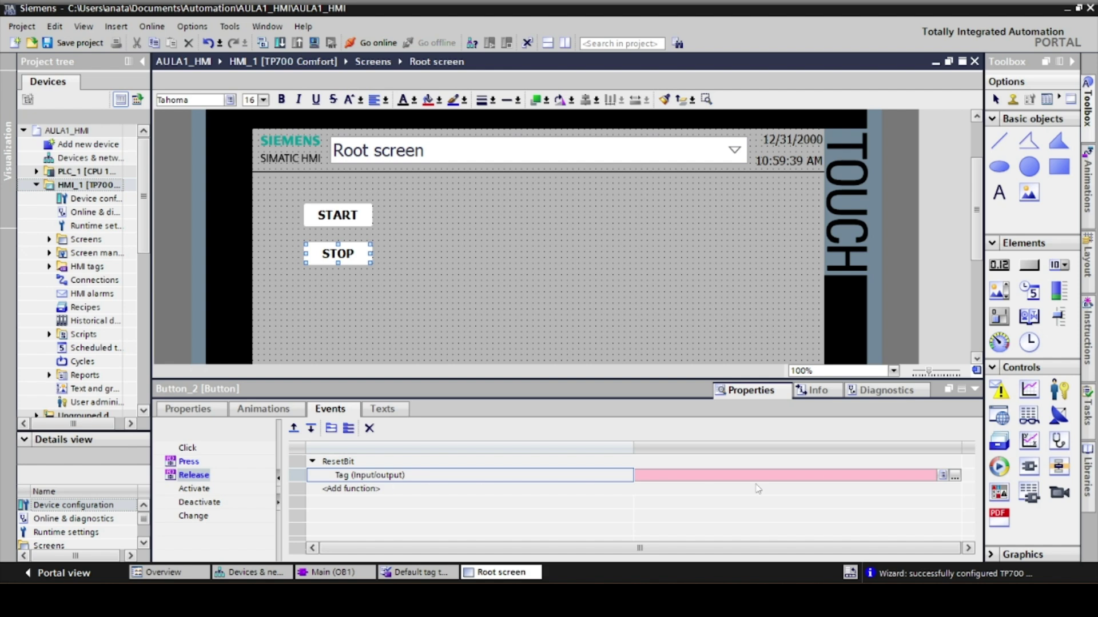
click(955, 476)
double_click(836, 364)
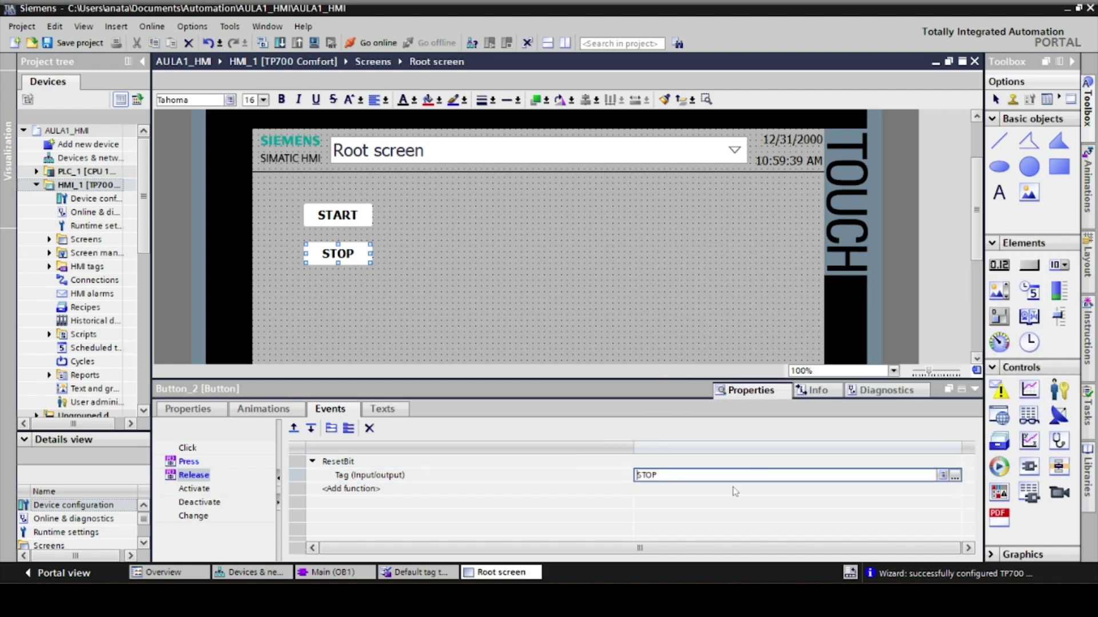
click(393, 412)
click(263, 408)
click(189, 409)
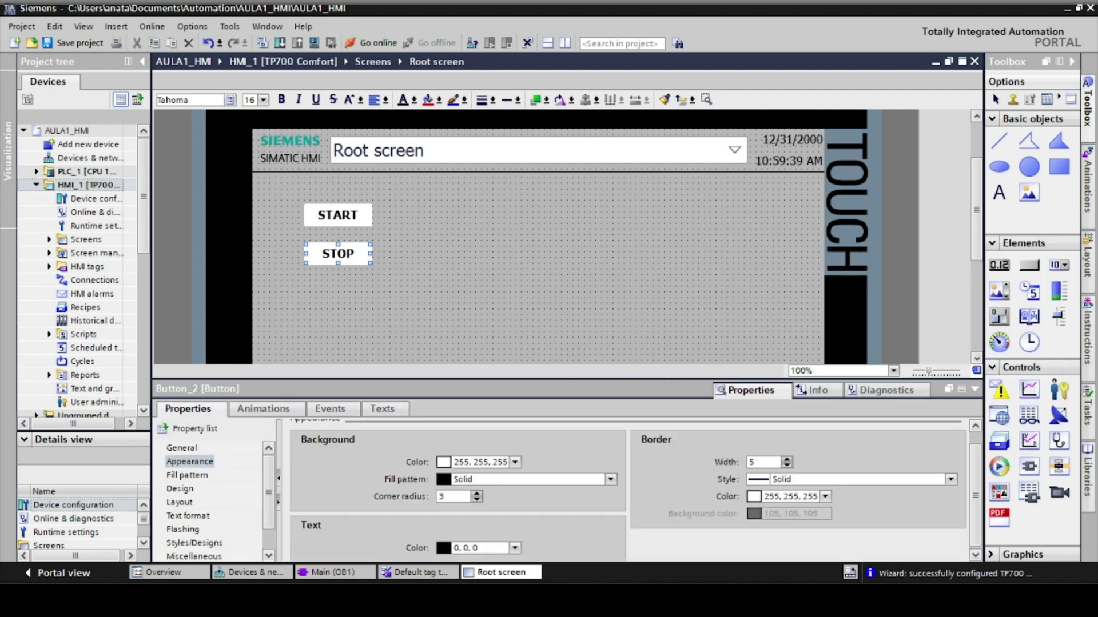
Place a switch below the STOP button and link it to the EMERGÊNCIA tag from the PLC's default tag table.
click(424, 329)
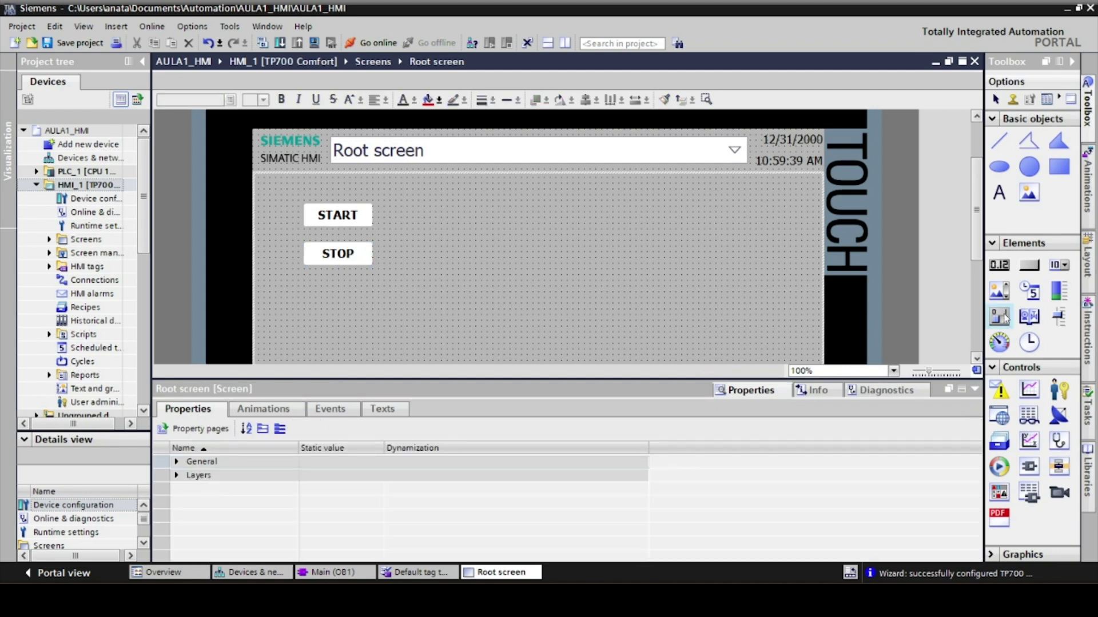
drag(1004, 317, 339, 309)
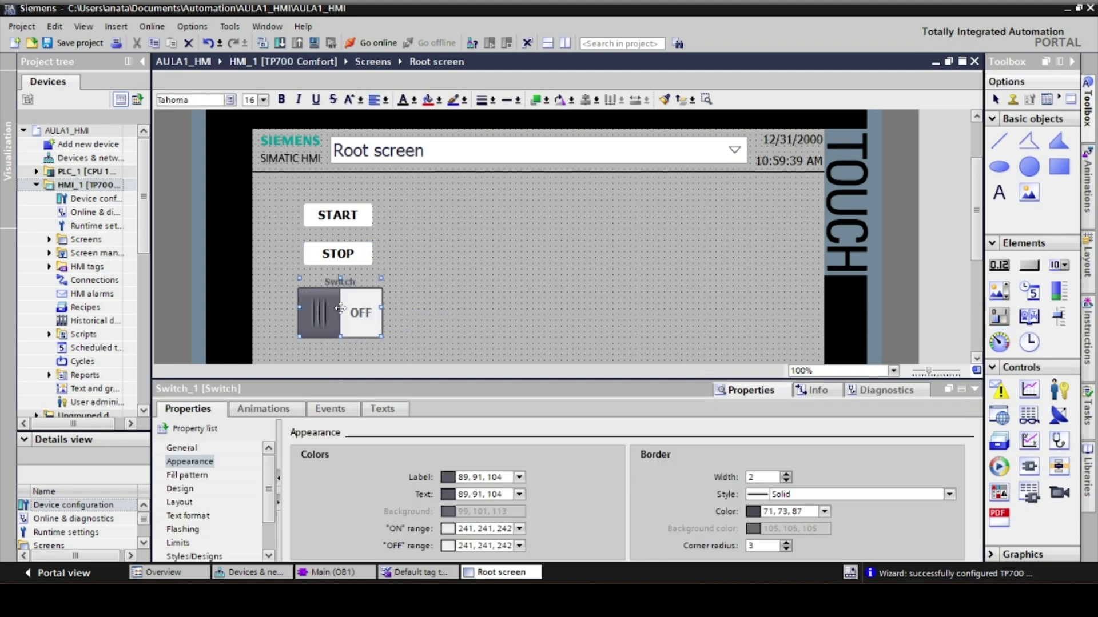
click(193, 448)
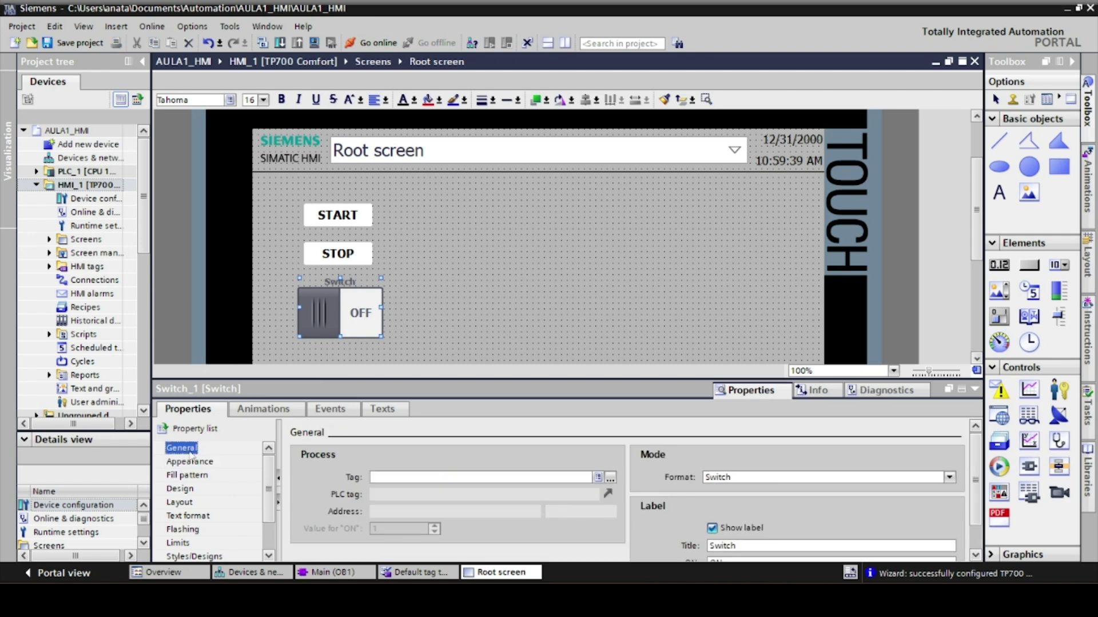
click(611, 477)
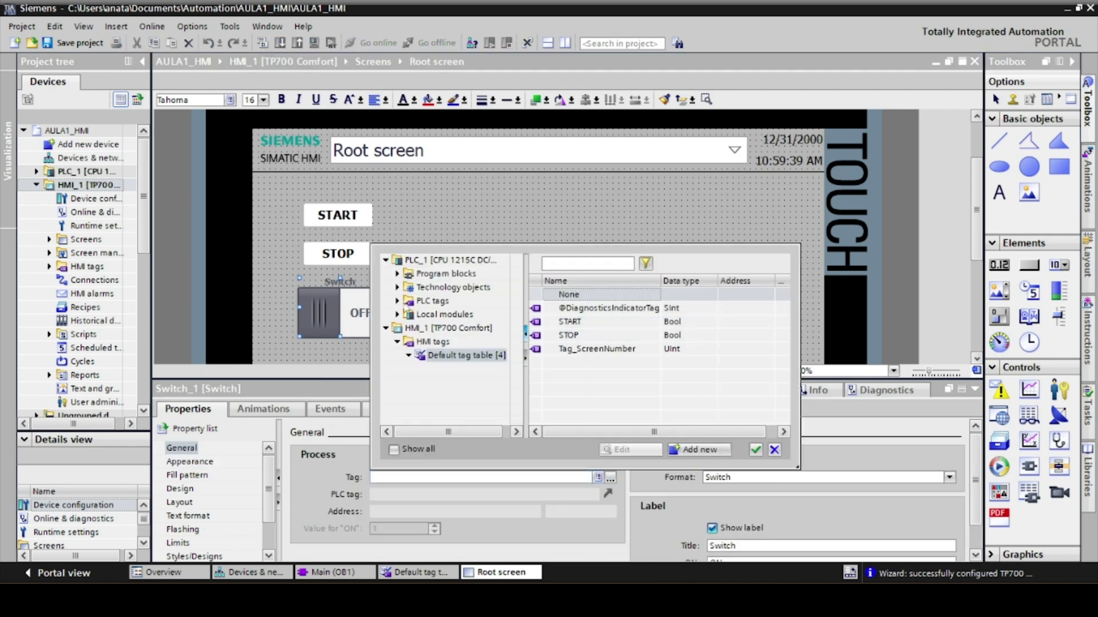
click(423, 315)
click(591, 311)
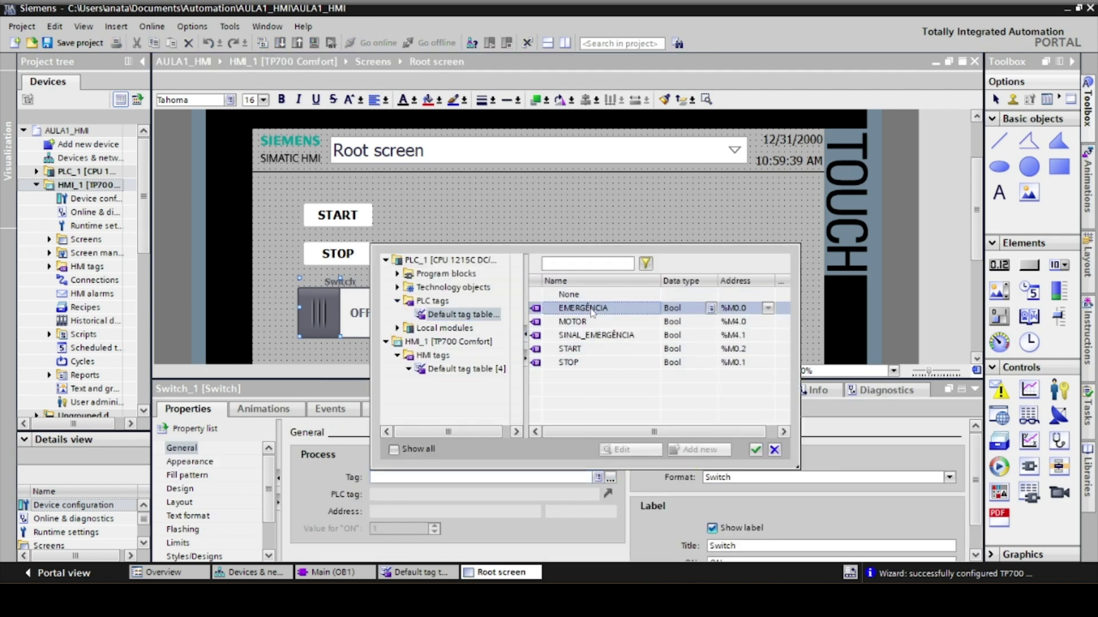
click(755, 451)
Change the switch's format to Switch with text and set its ON text to EMERGÊNCIA ON.
scroll(756, 457, down, 1)
click(753, 445)
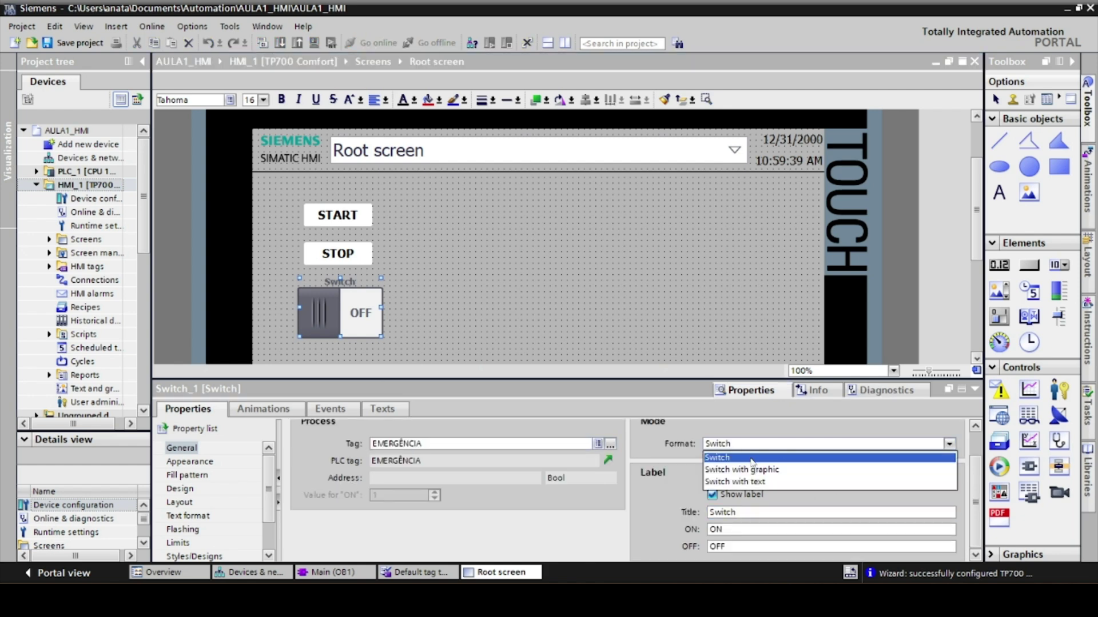
click(748, 482)
click(711, 528)
text(EMERGÊNCIA ON)
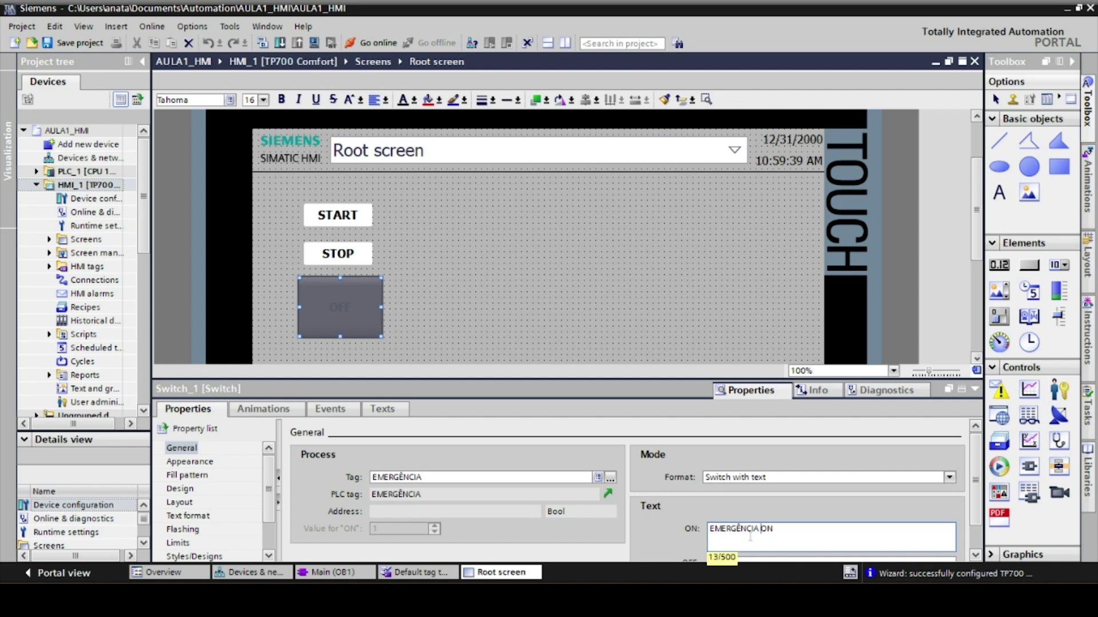
Copy the word EMERGÊNCIA from the switch's ON text into its OFF text to make EMERGÊNCIA OFF.
key(shift+Left)
key(shift+Left)
key(shift+Left)
key(shift+Left)
key(shift+Left)
key(shift+Left)
key(shift+Left)
key(shift+Left)
key(shift+Left)
key(shift+Left)
key(shift+Left)
key(ctrl+c)
scroll(984, 490, down, 1)
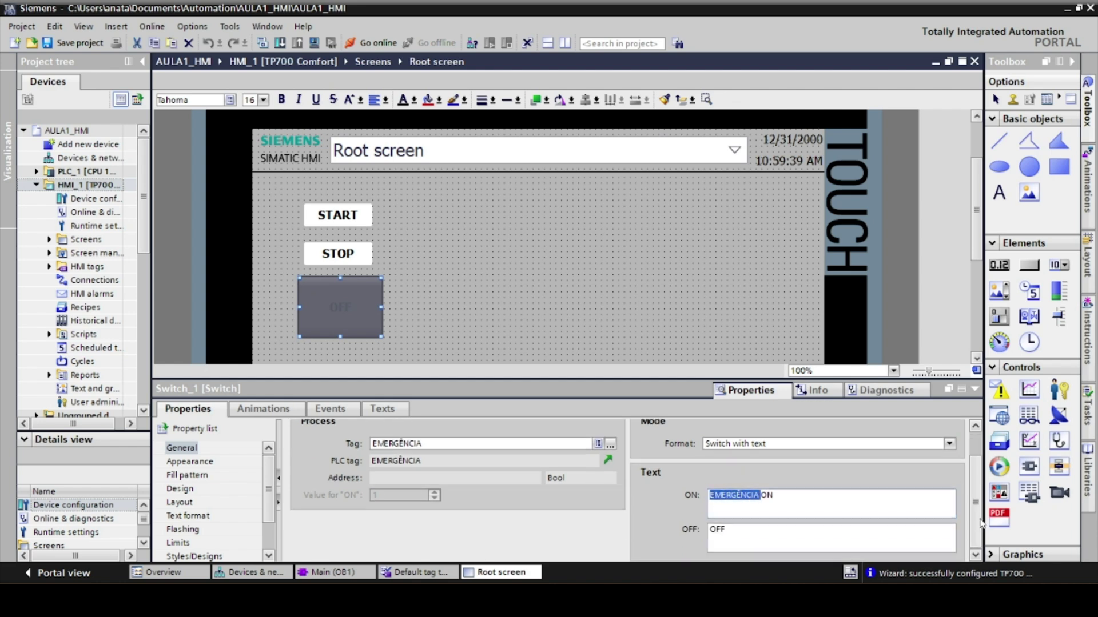
click(711, 529)
key(ctrl+v)
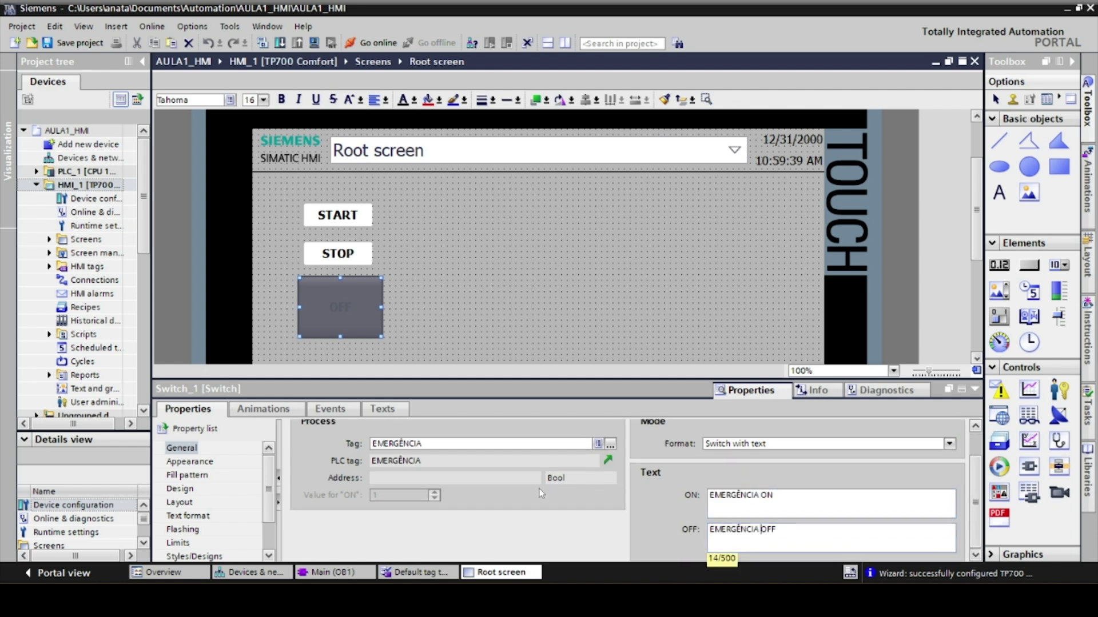
Widen the switch to fit its whole text and set its text color to black (0, 0, 0).
click(190, 462)
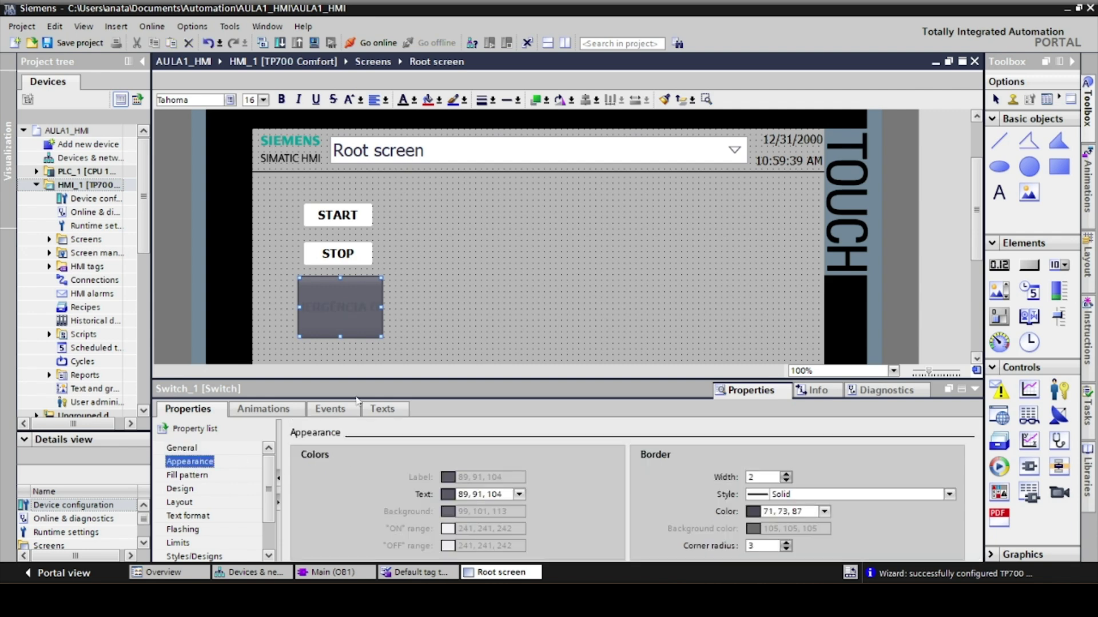
drag(423, 314, 430, 313)
click(519, 493)
click(451, 385)
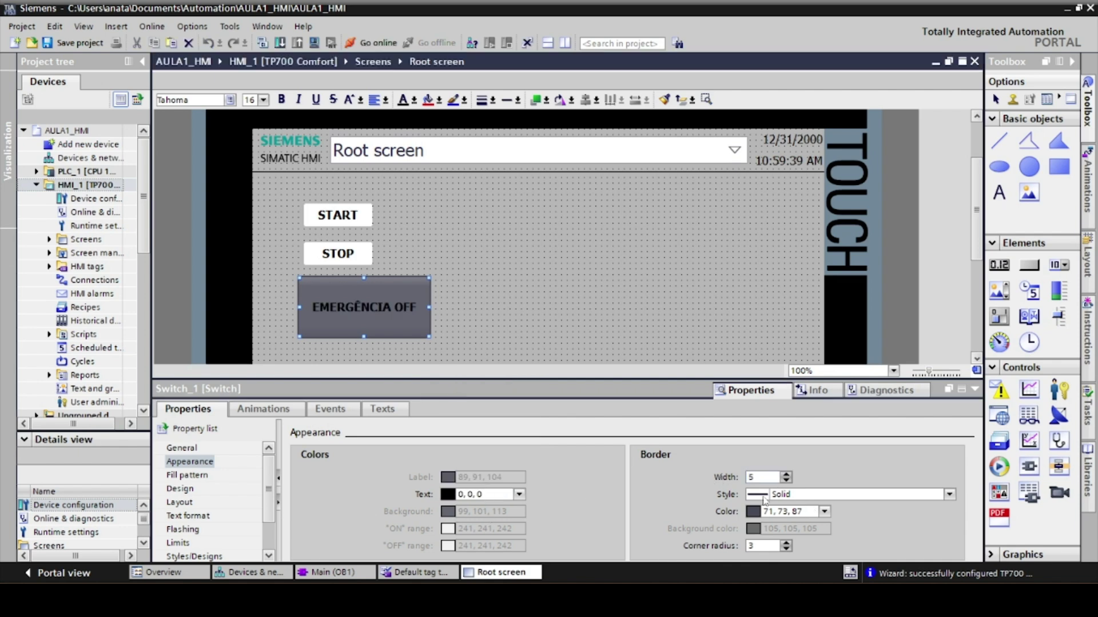
Set the switch's border width to 5 and its border color to white (255, 255, 255).
click(824, 512)
click(834, 449)
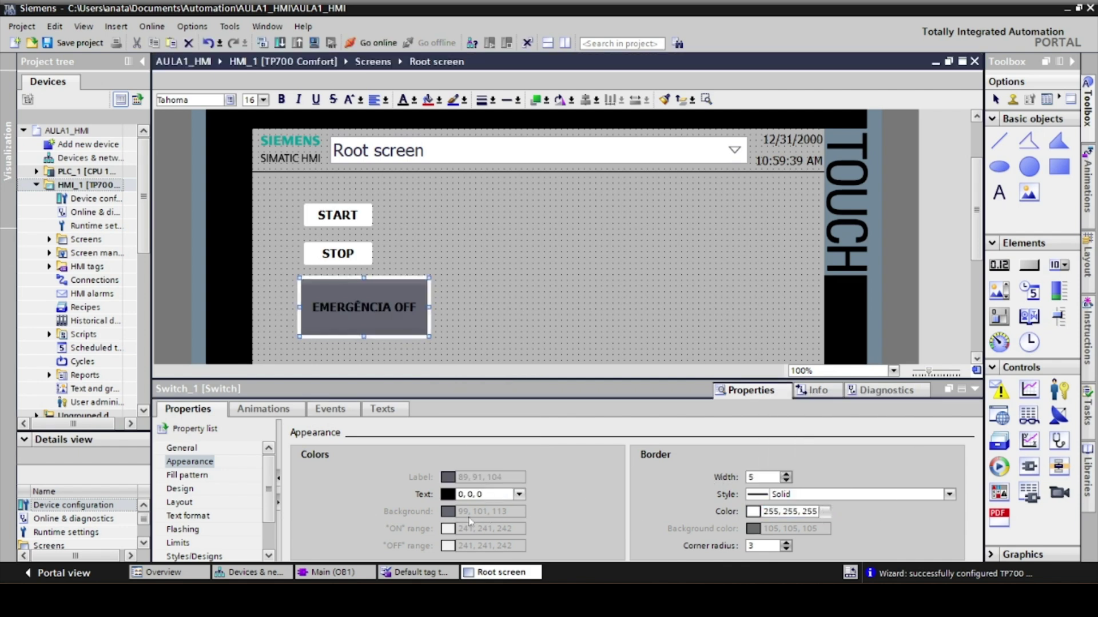
Disable Gradient 1 and Gradient 2 on a white (255, 255, 255) switch background, and center the switch under the STOP button.
click(189, 449)
click(177, 465)
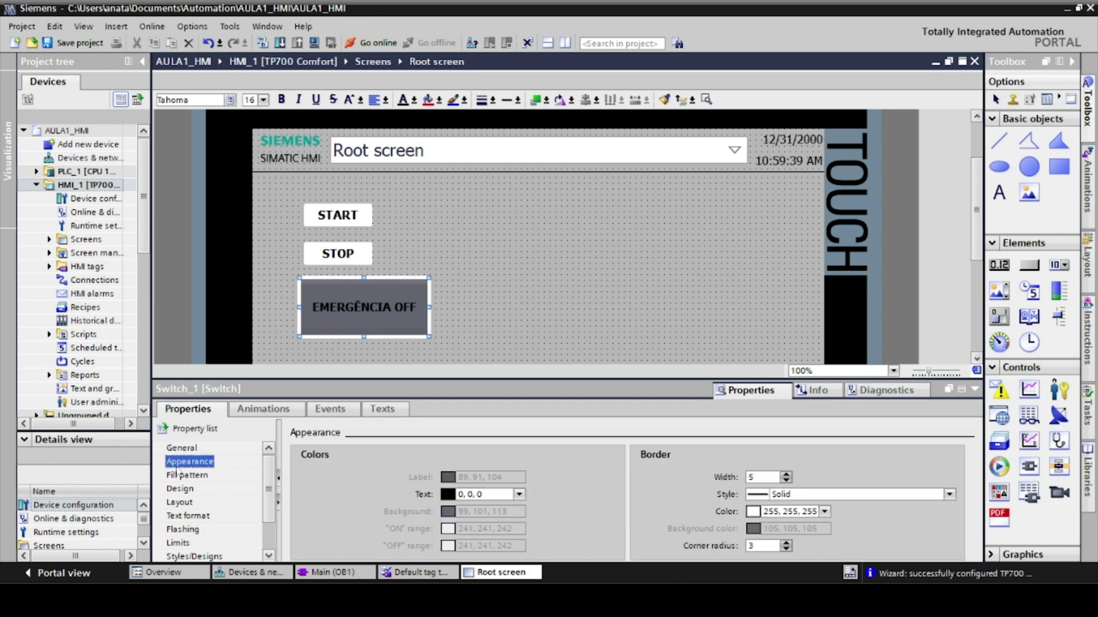
click(177, 476)
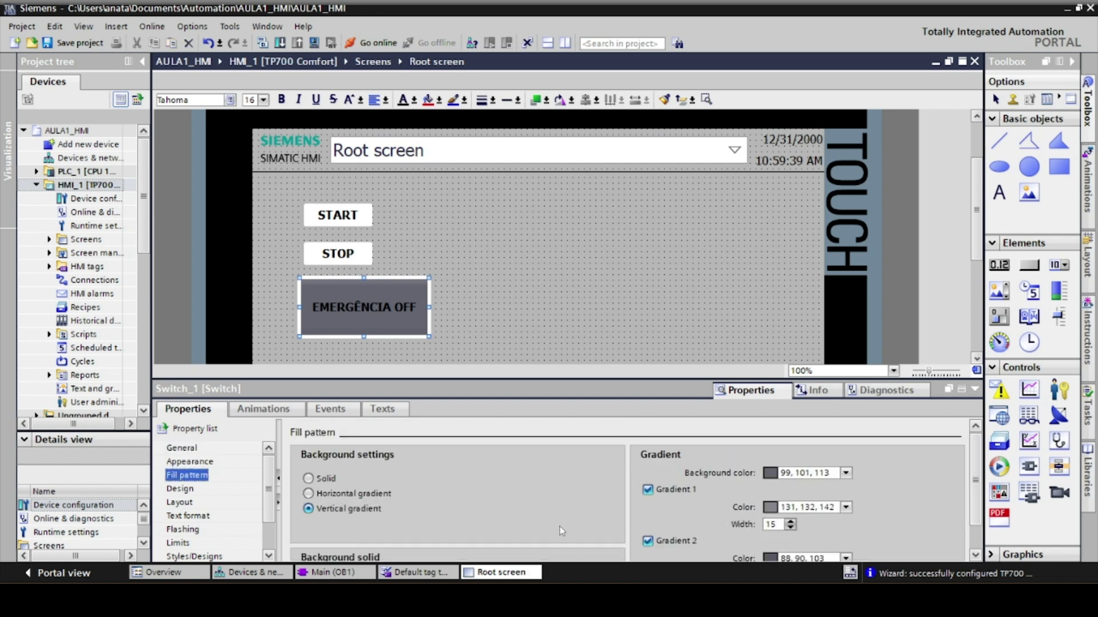
click(648, 489)
click(648, 540)
click(845, 473)
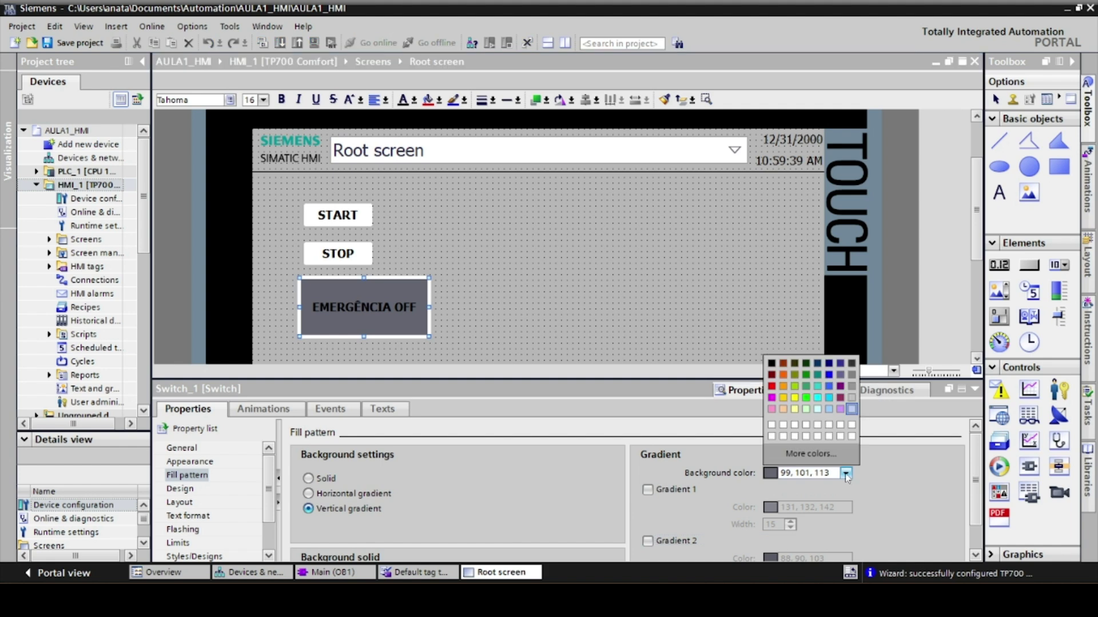
click(852, 409)
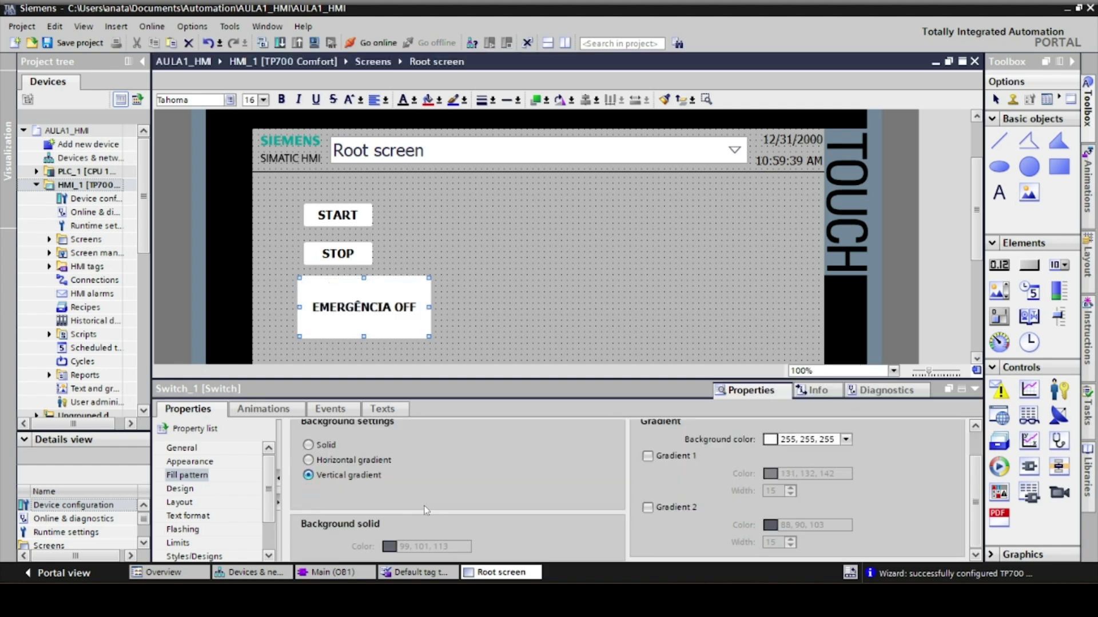
click(903, 290)
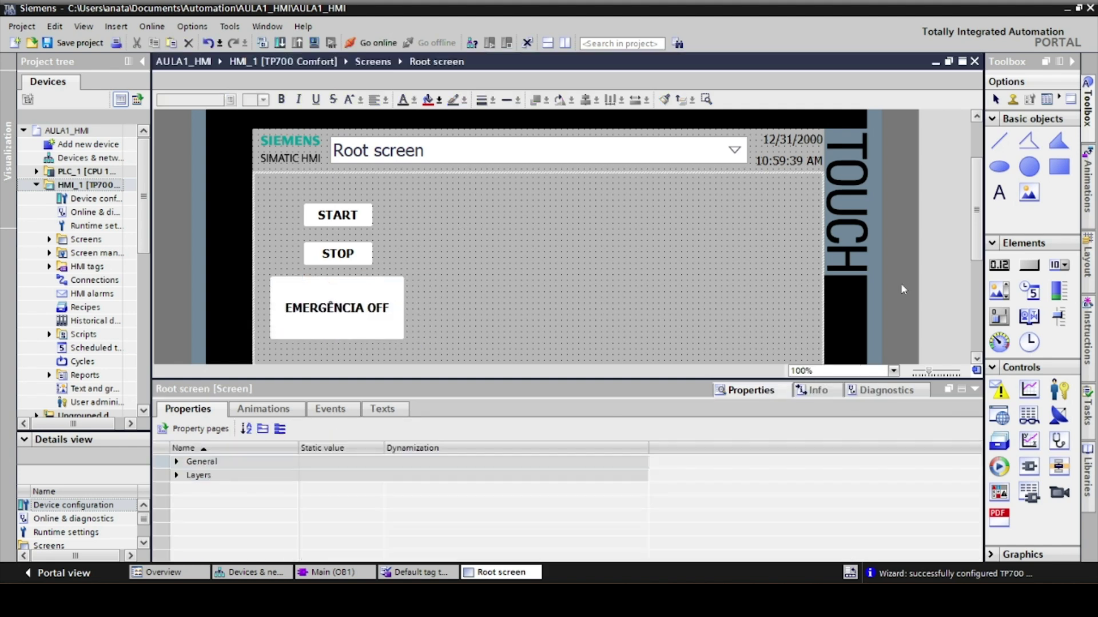
Place a circle to the right of the START button with a white (255, 255, 255) background and a thicker border.
drag(1029, 166, 467, 220)
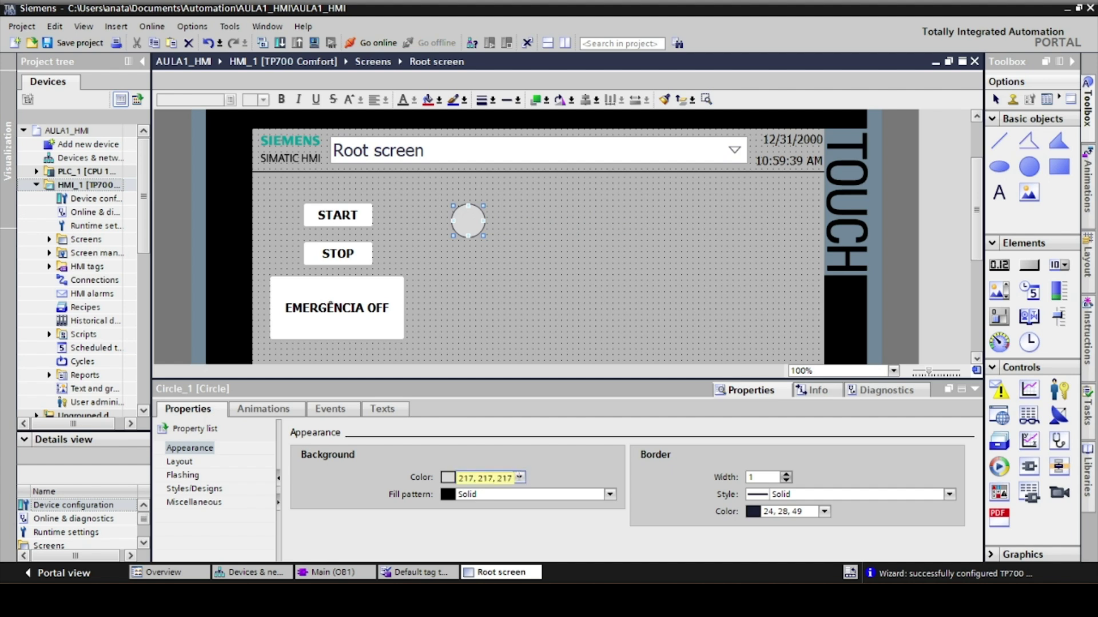
click(519, 476)
click(537, 430)
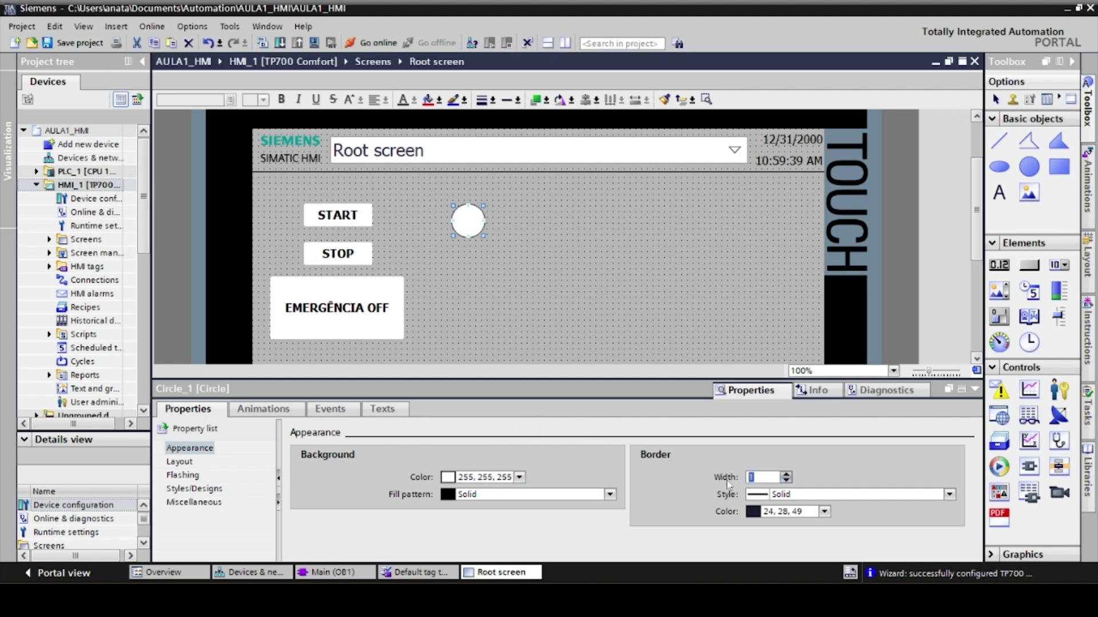
click(823, 511)
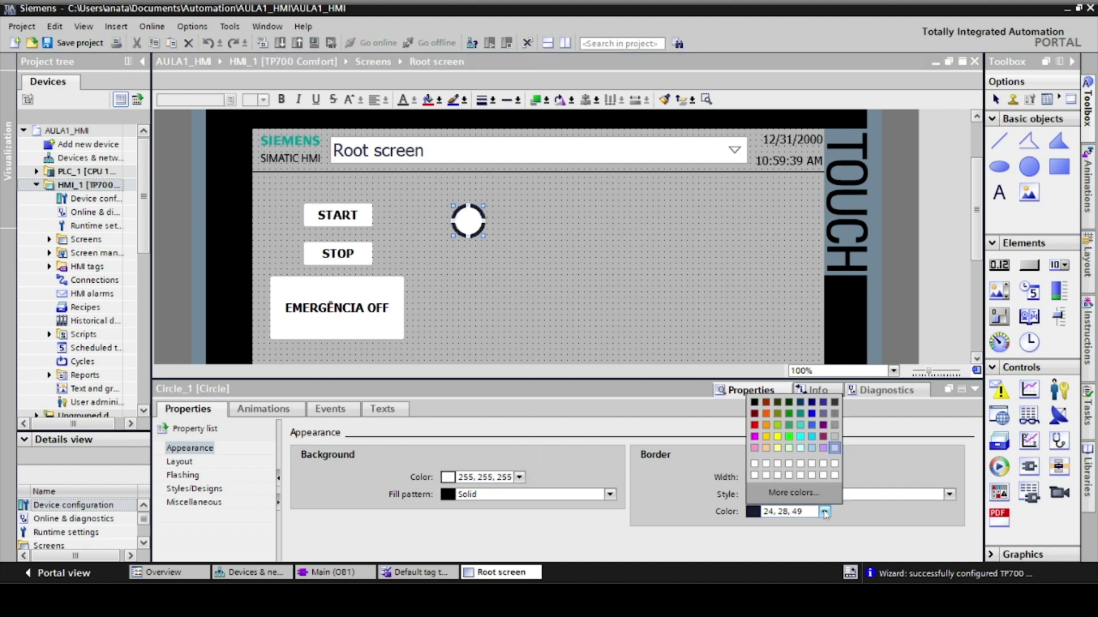
click(901, 513)
click(194, 503)
Add an Appearance animation to the circle beside the START button and link it to the MOTOR PLC tag.
click(263, 409)
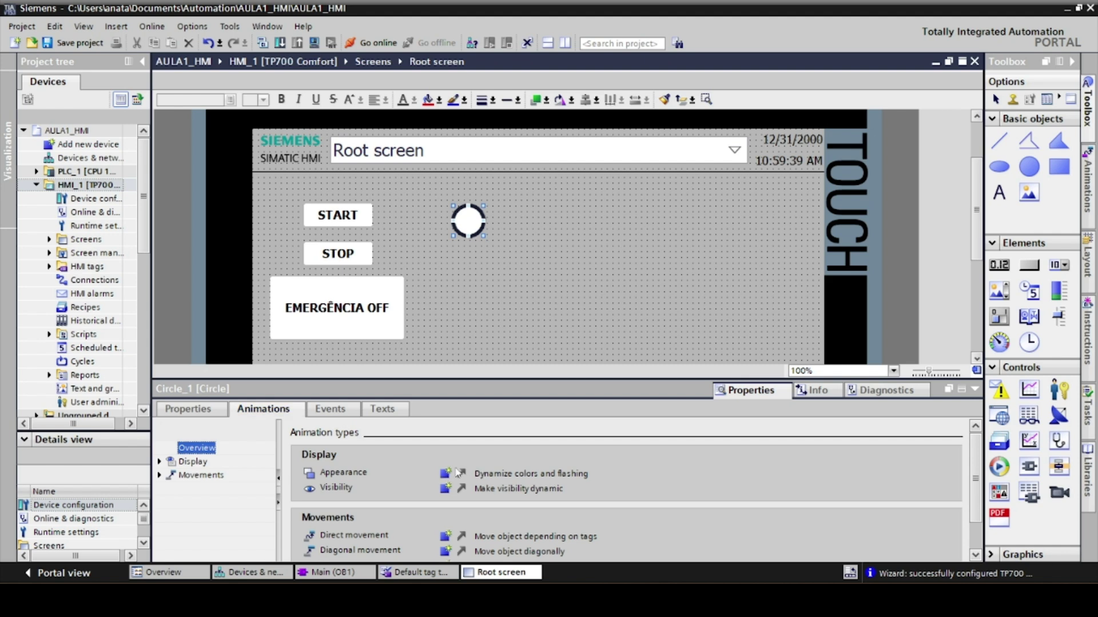
click(445, 473)
click(611, 473)
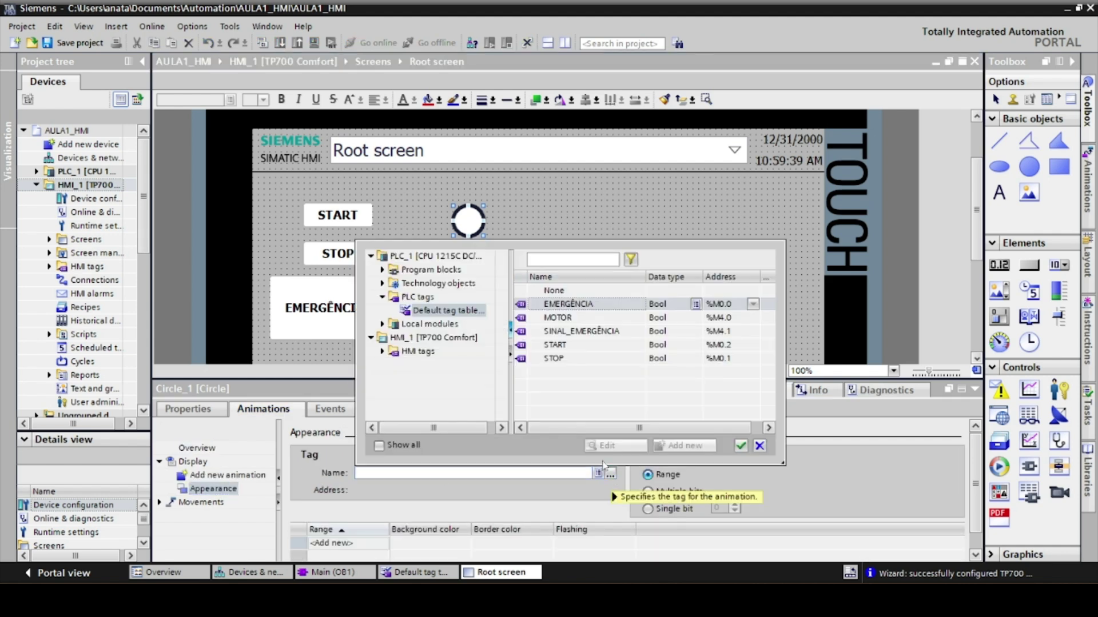
click(572, 314)
click(735, 454)
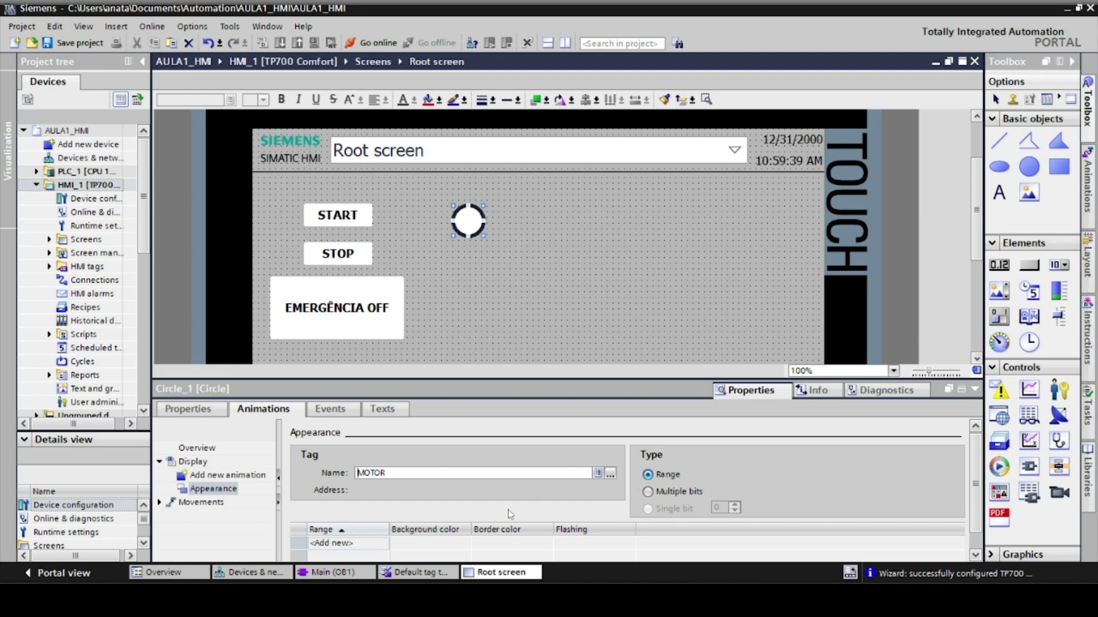
Add ranges 0 and 1 to the MOTOR animation and set range 1's background color to green (51, 153, 102).
scroll(511, 514, down, 1)
click(368, 522)
click(364, 536)
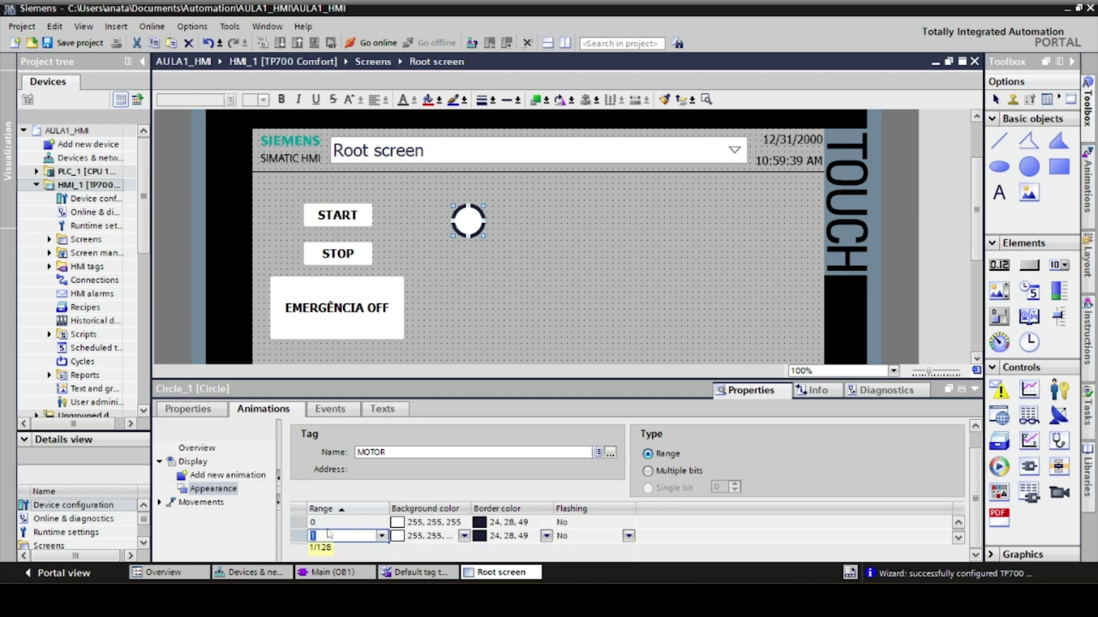
click(464, 525)
click(455, 534)
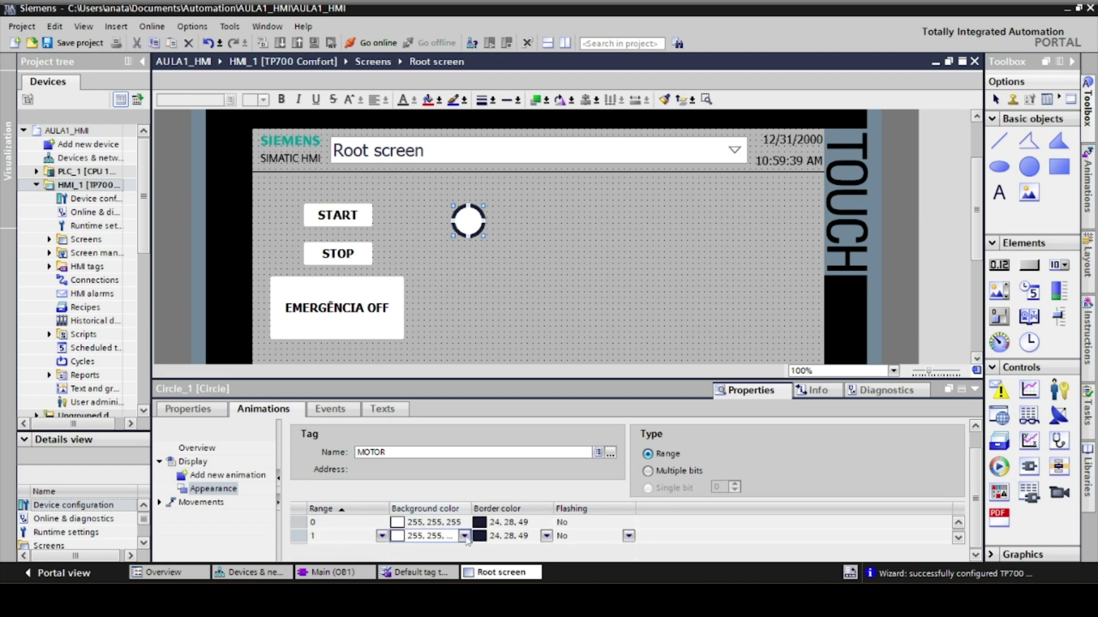
click(464, 536)
click(431, 460)
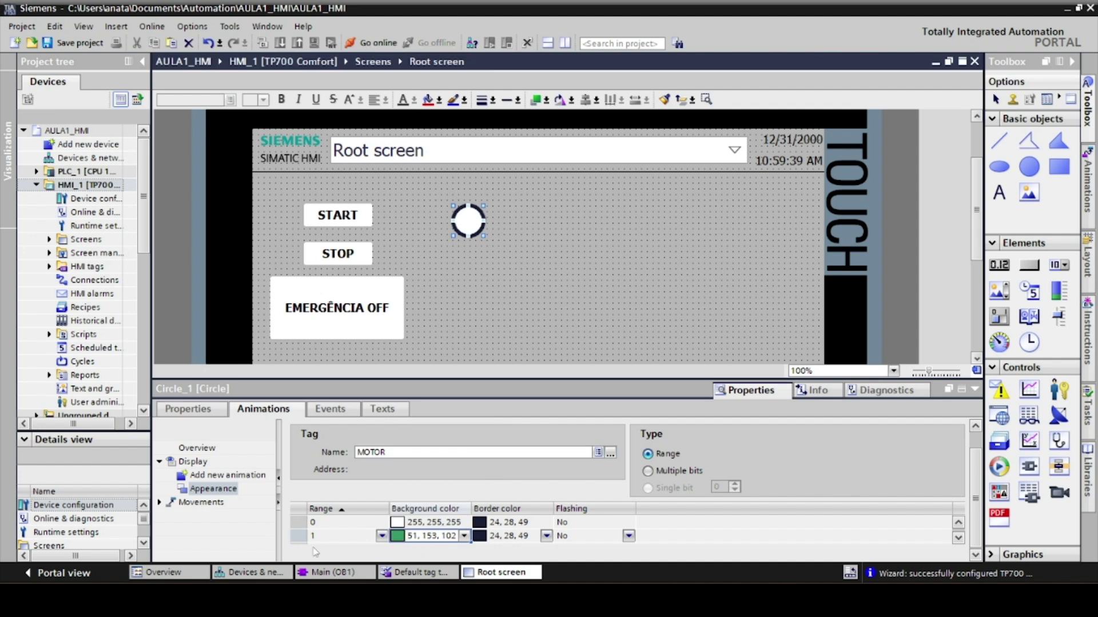
click(538, 343)
Place a second circle beside the EMERGÊNCIA switch with a solid white (255, 255, 255) background and a border width of 5.
drag(1029, 166, 468, 313)
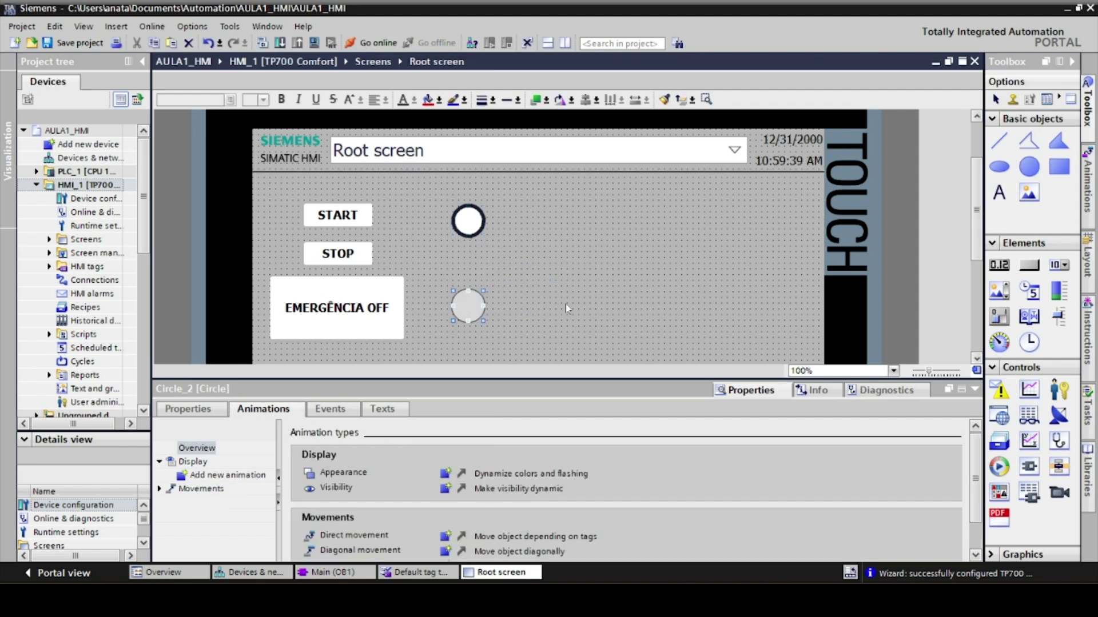
click(199, 412)
click(189, 447)
click(538, 495)
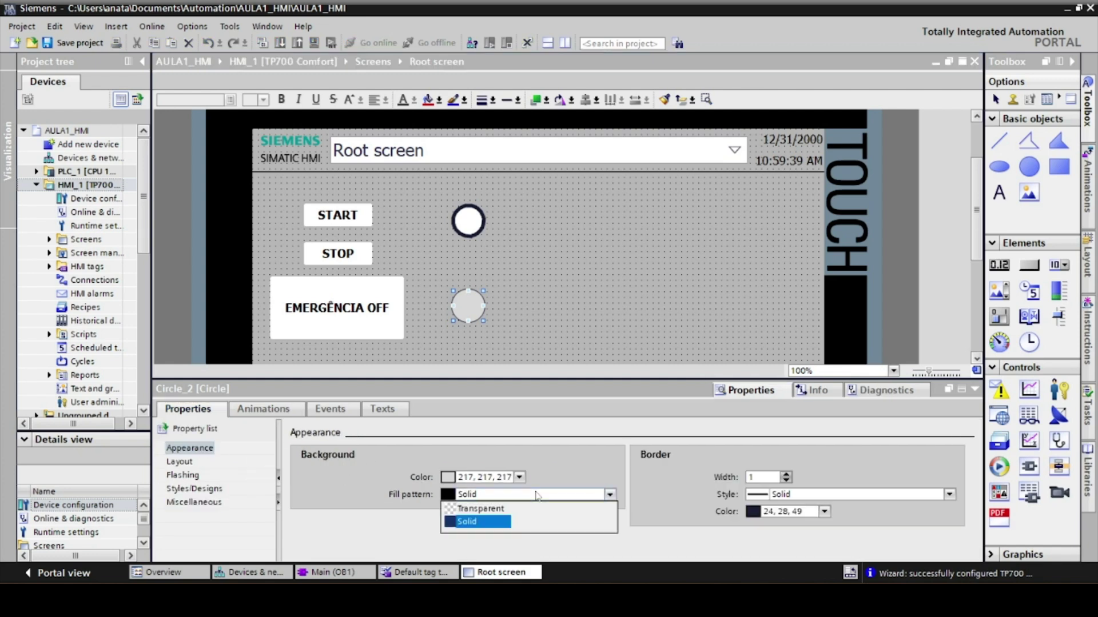
click(477, 522)
click(519, 477)
click(530, 430)
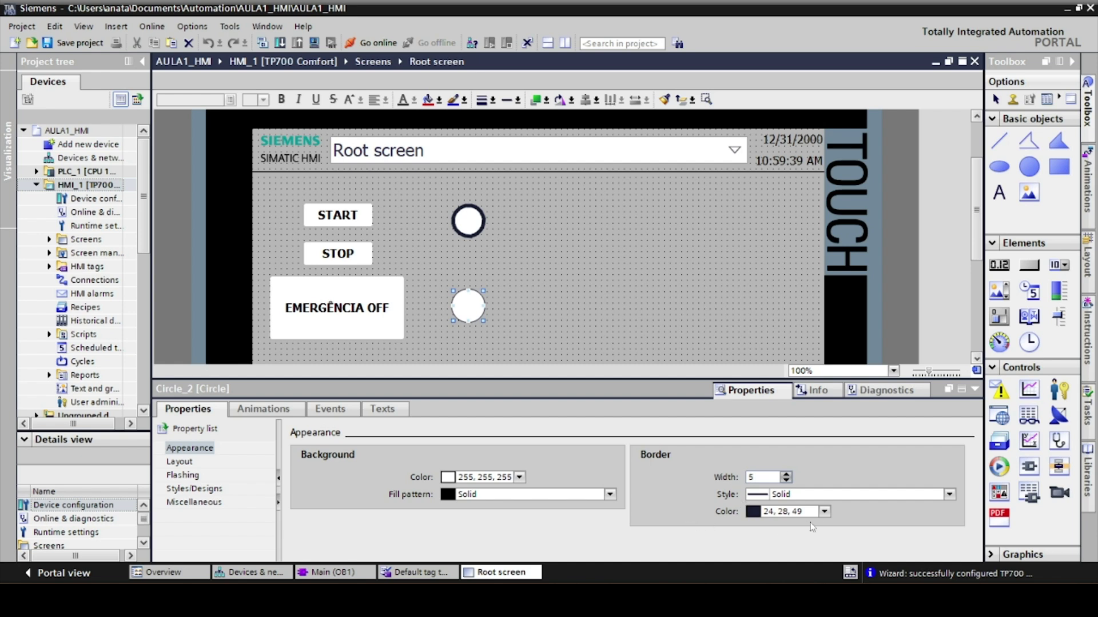
Add an Appearance animation to the circle beside the EMERGÊNCIA switch and link it to the SINAL_EMERGÊNCIA PLC tag.
click(262, 409)
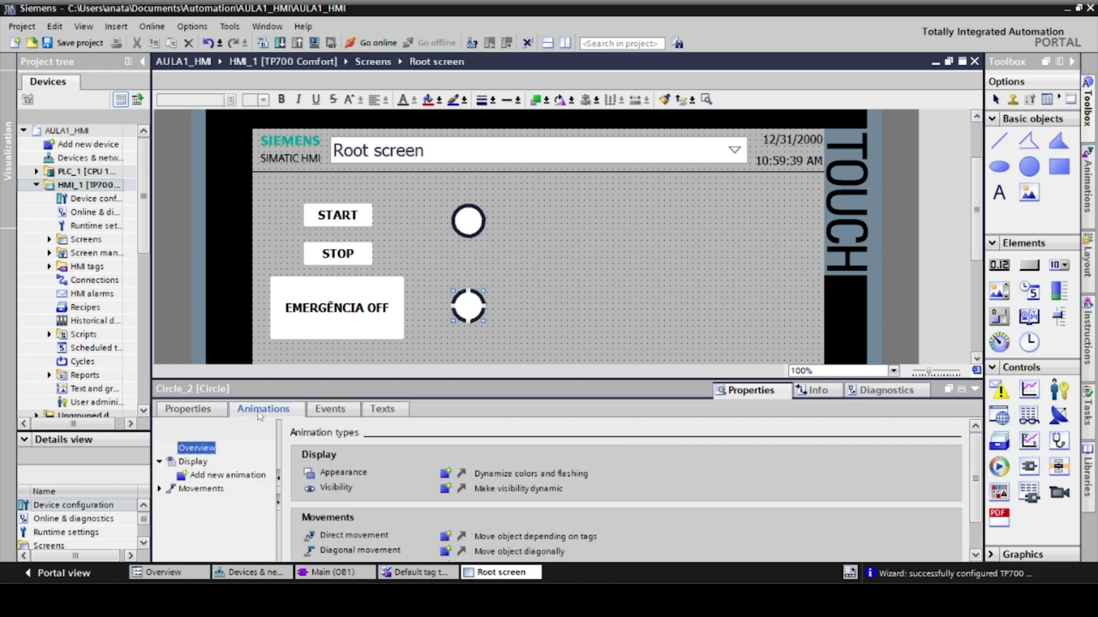
click(446, 474)
click(610, 474)
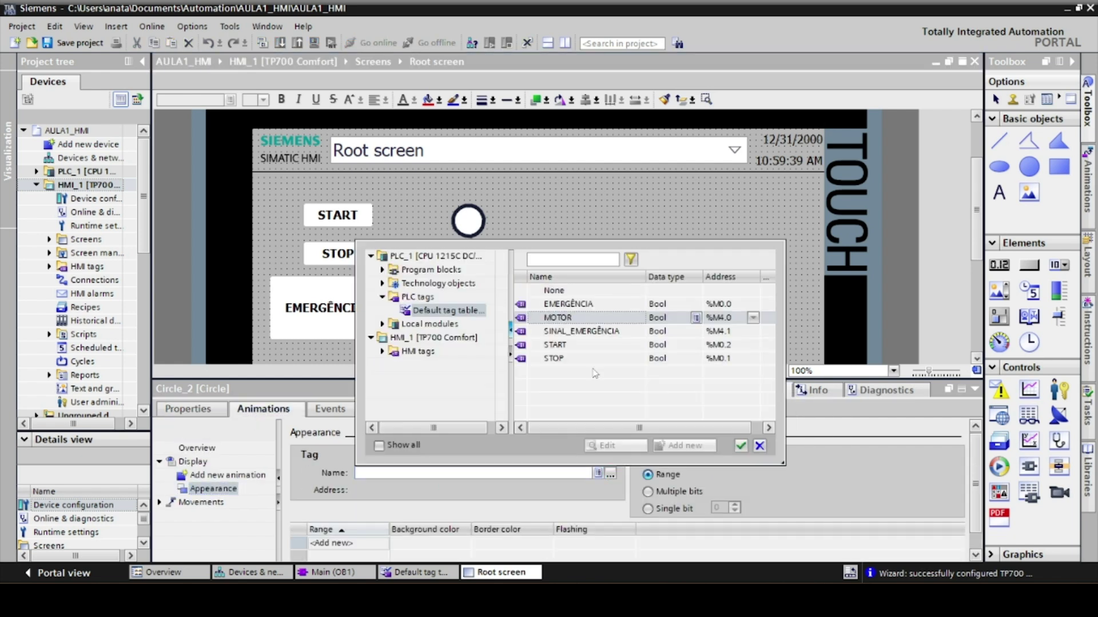
double_click(575, 320)
scroll(355, 514, down, 1)
Add ranges 0 and 1 to the SINAL_EMERGÊNCIA animation, giving range 1 a red background (255, 0, 0) and Flashing set to Yes.
click(355, 523)
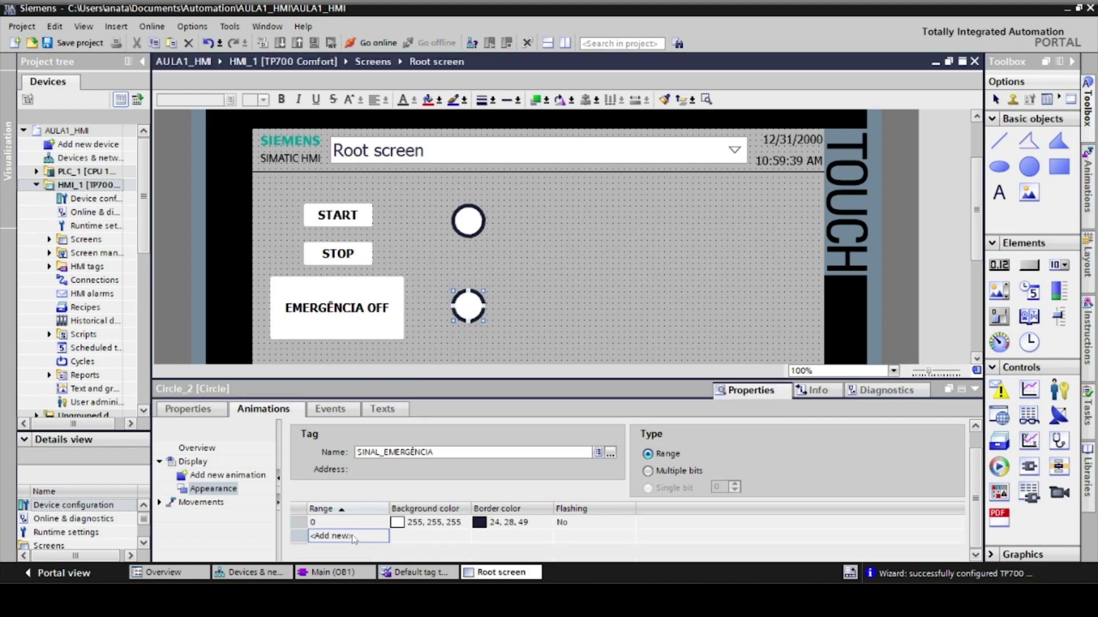
click(331, 536)
click(429, 536)
click(464, 536)
click(397, 449)
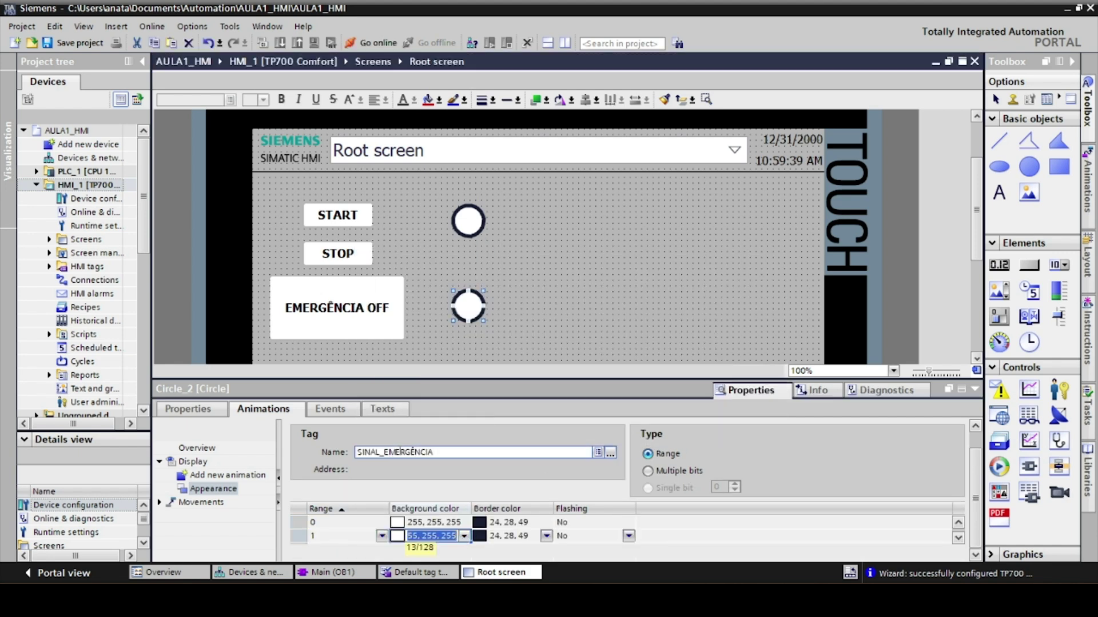
click(602, 537)
click(629, 536)
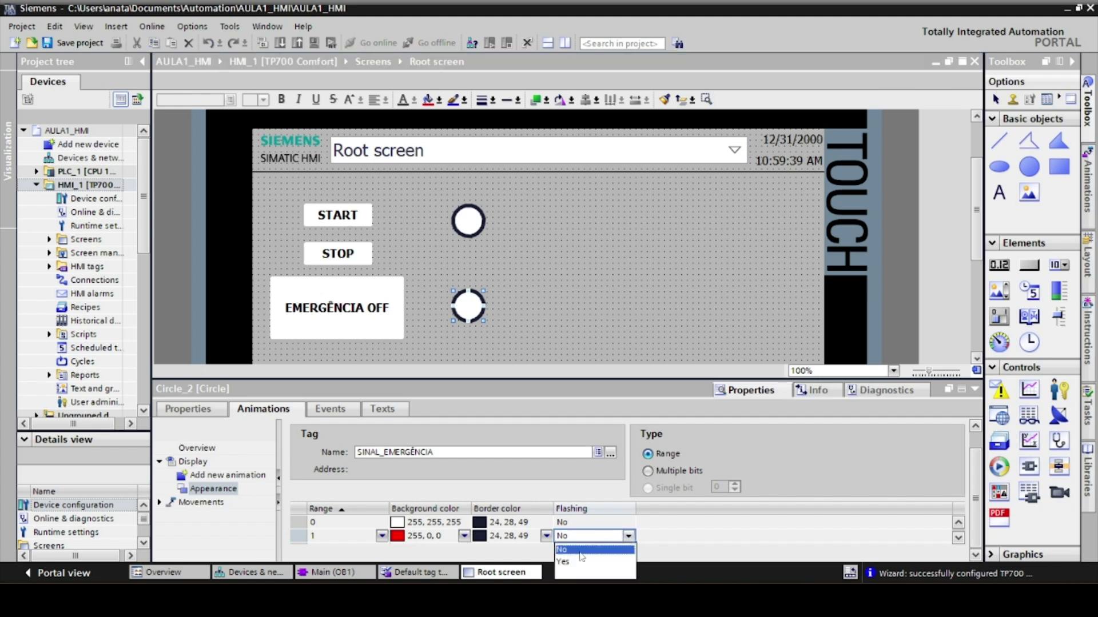
click(569, 561)
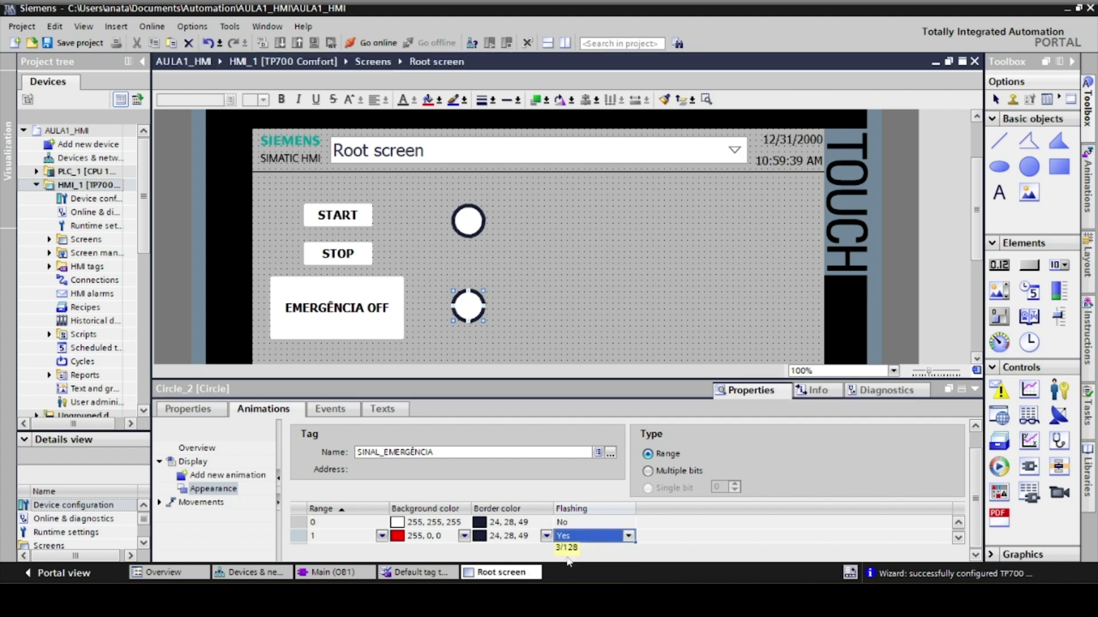
click(519, 339)
Add a text field reading "Vamos Simular" to the root screen and position it just above the START button.
click(998, 193)
click(589, 256)
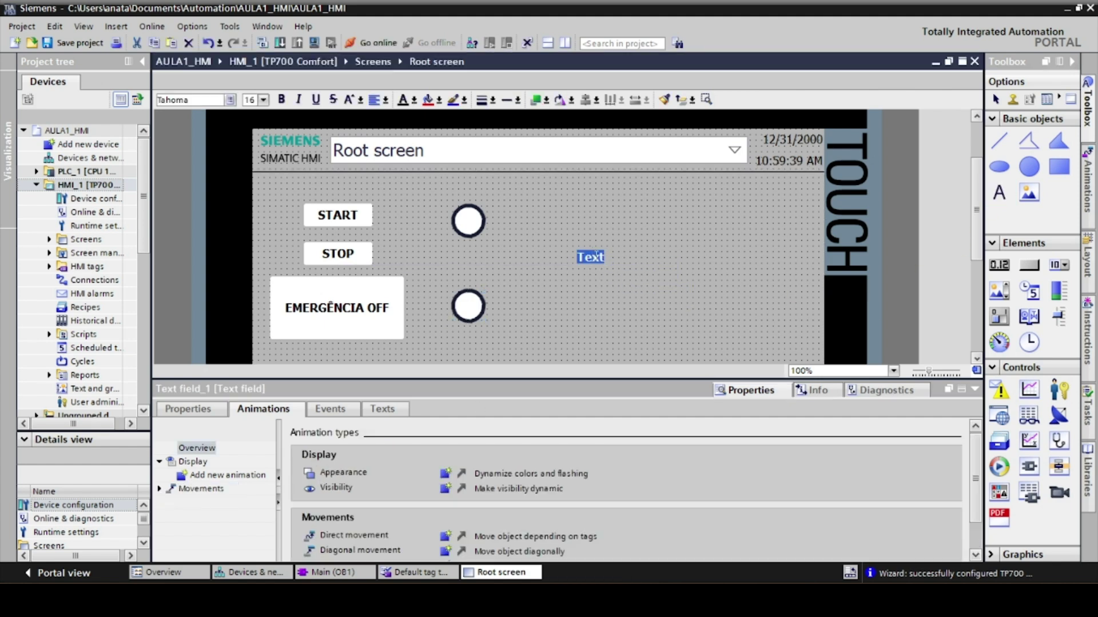
text(Vamos Simular)
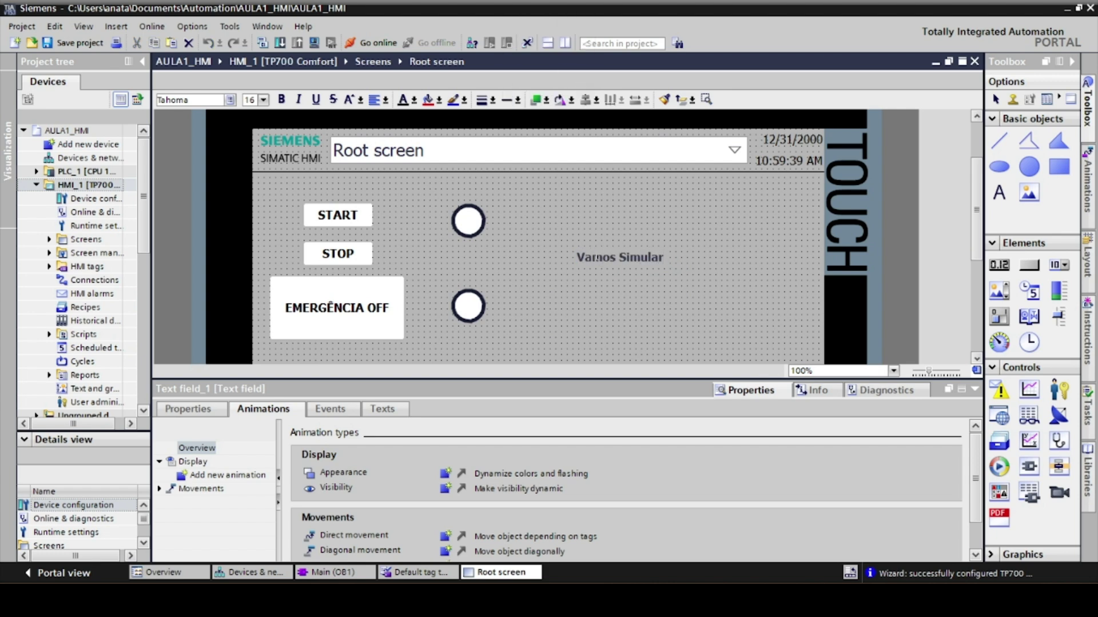
drag(632, 247, 349, 175)
Open Main (OB1) and start the simulation of PLC_1, accepting that other online interfaces are disabled.
click(333, 573)
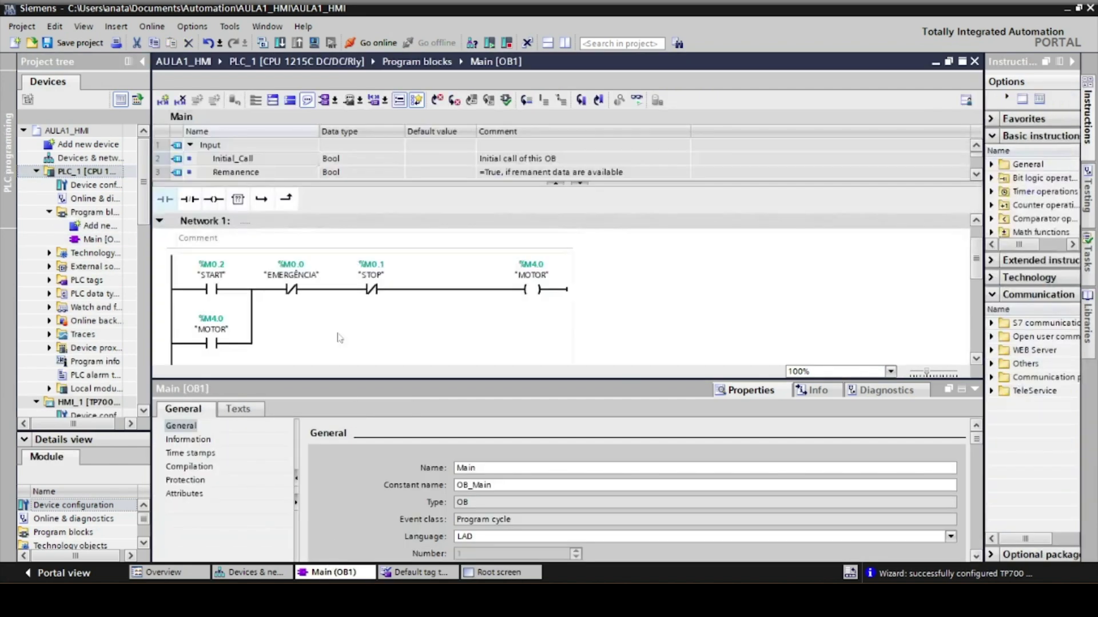
click(75, 173)
click(313, 47)
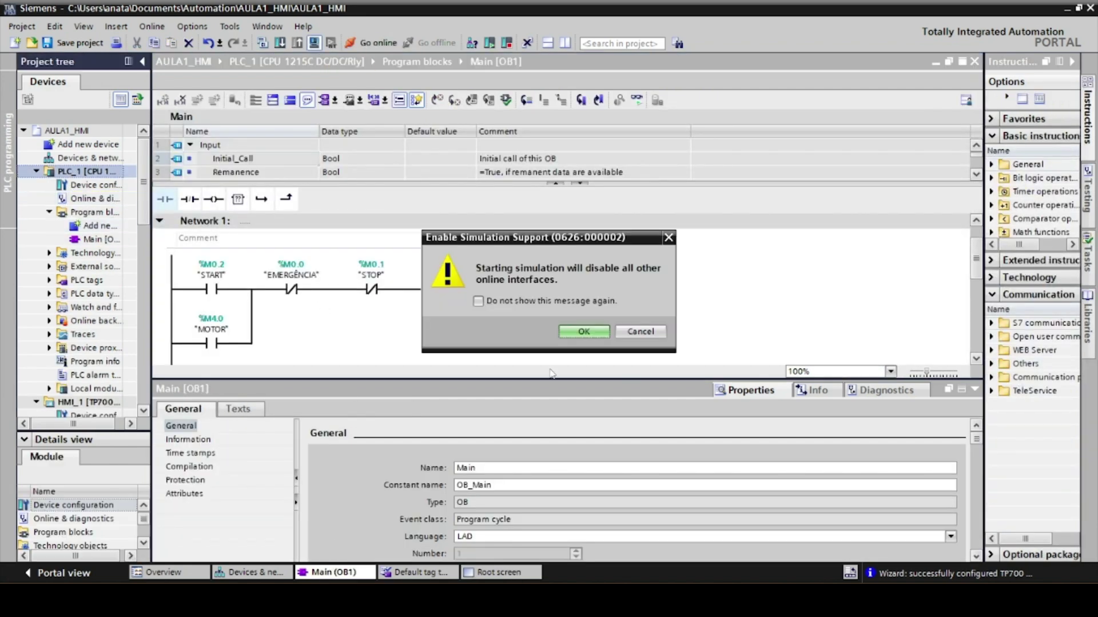
click(577, 328)
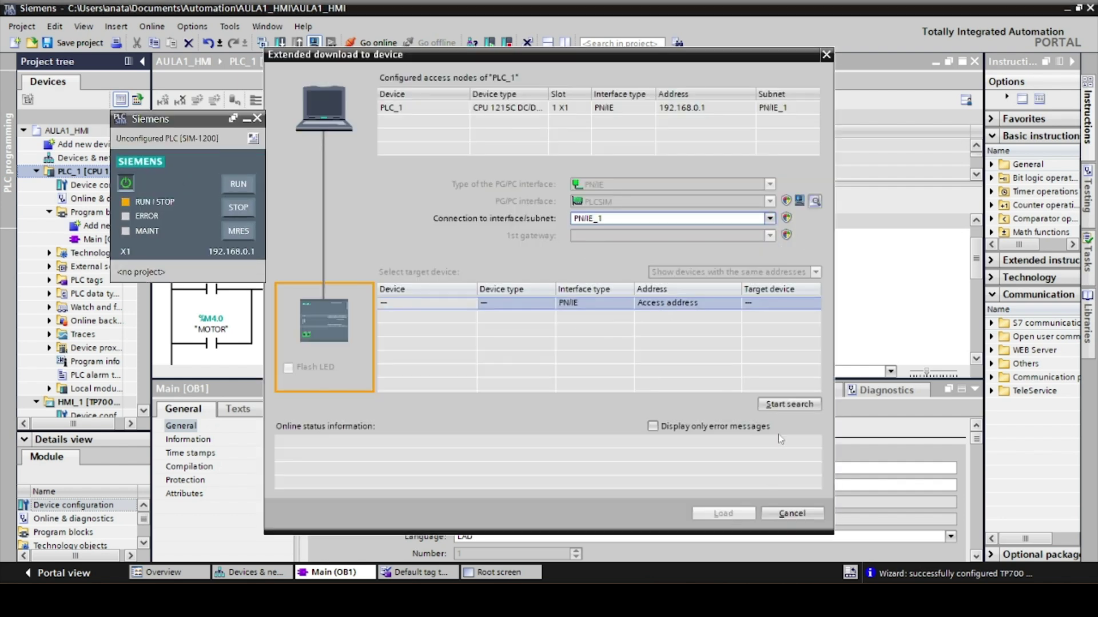
Search for the simulated PLC, load PLC_1 into it, and finish the download with the Start module action.
click(787, 406)
click(723, 513)
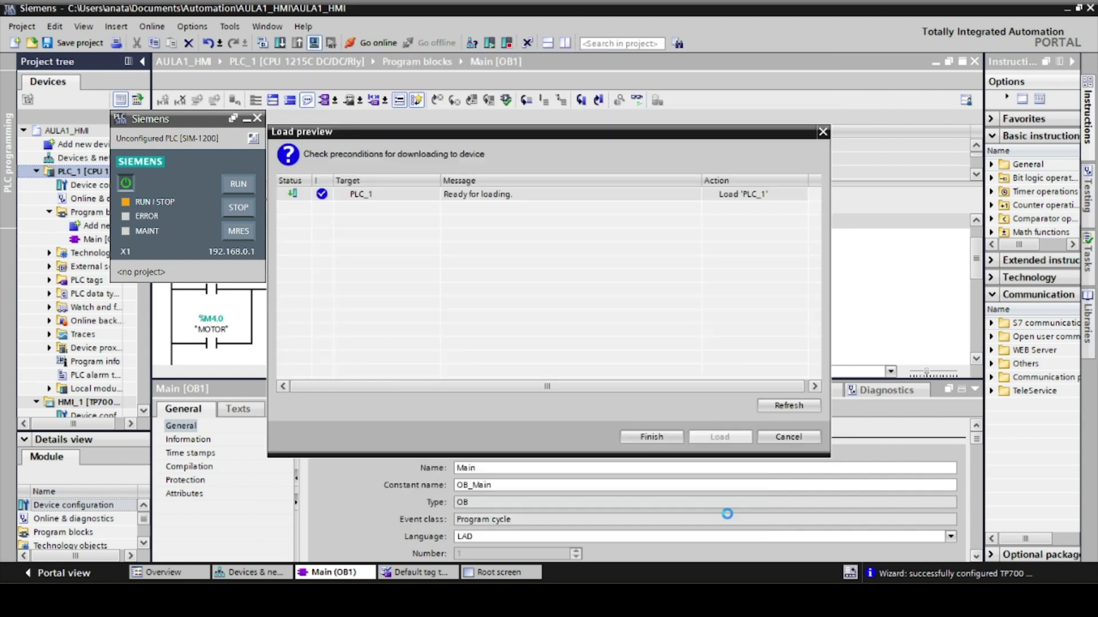
click(720, 436)
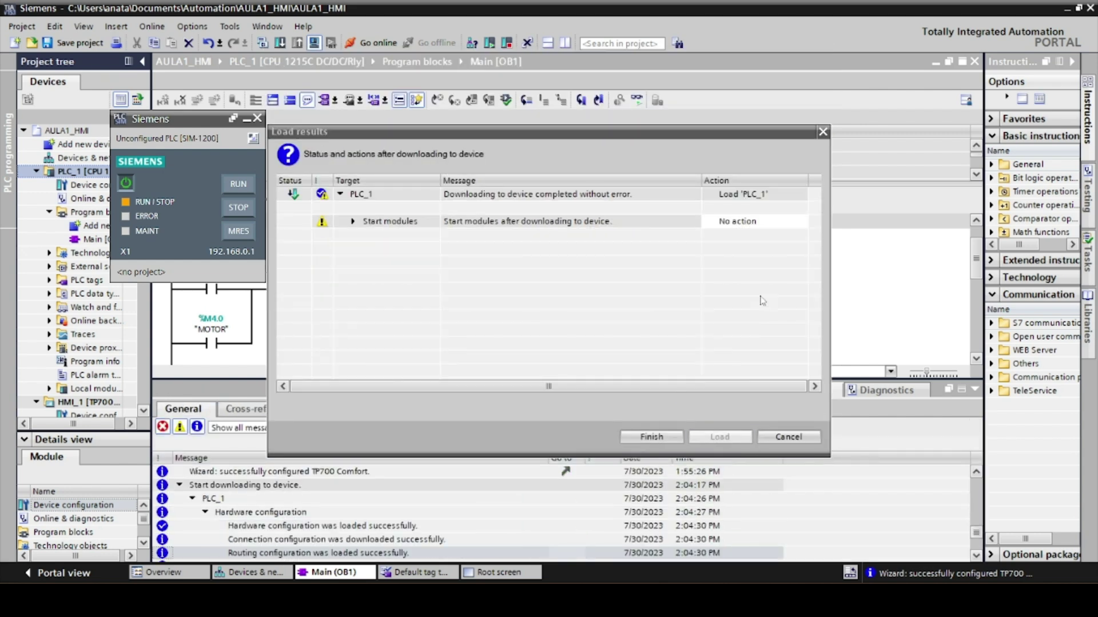
click(743, 221)
click(802, 222)
click(743, 247)
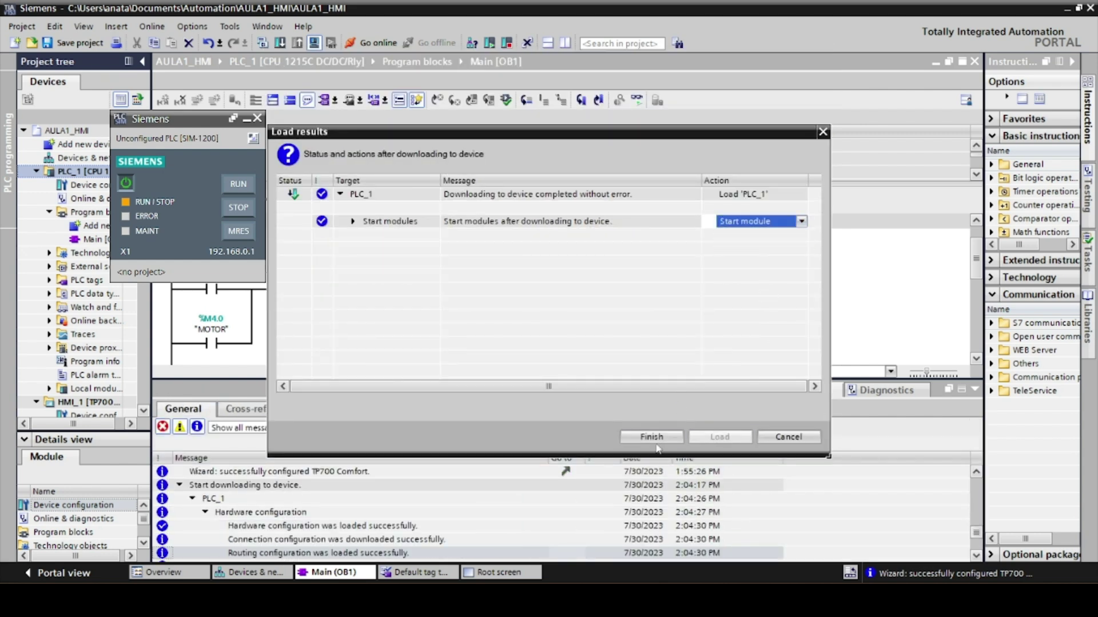
click(655, 439)
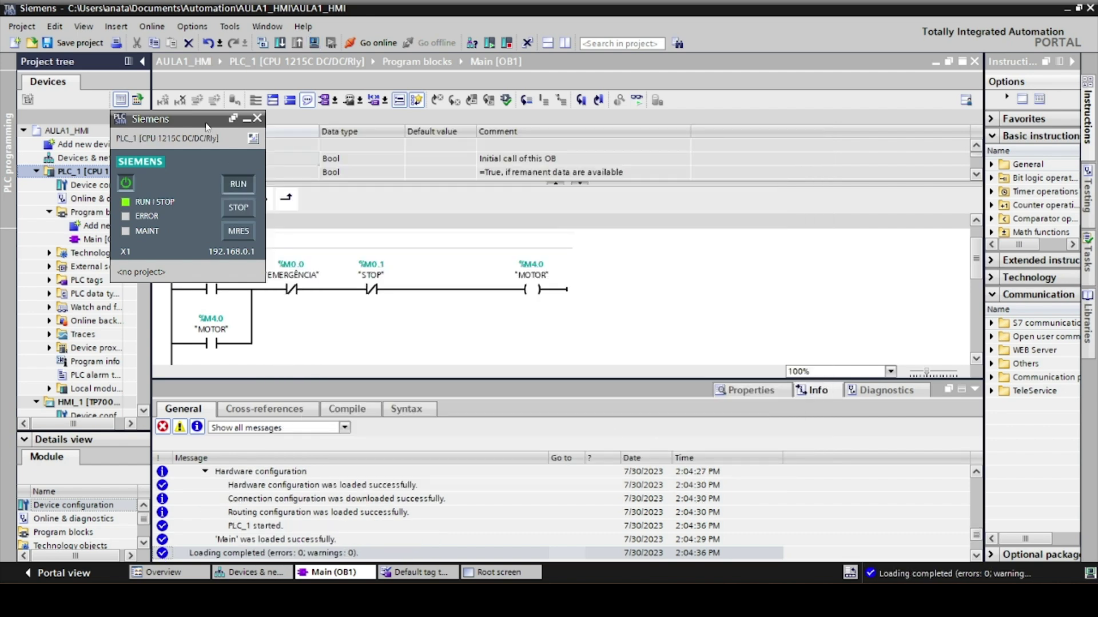
Move the PLC simulator aside, start the HMI_1 simulation, and place its runtime window beside the ladder program.
drag(207, 126, 1036, 404)
click(90, 403)
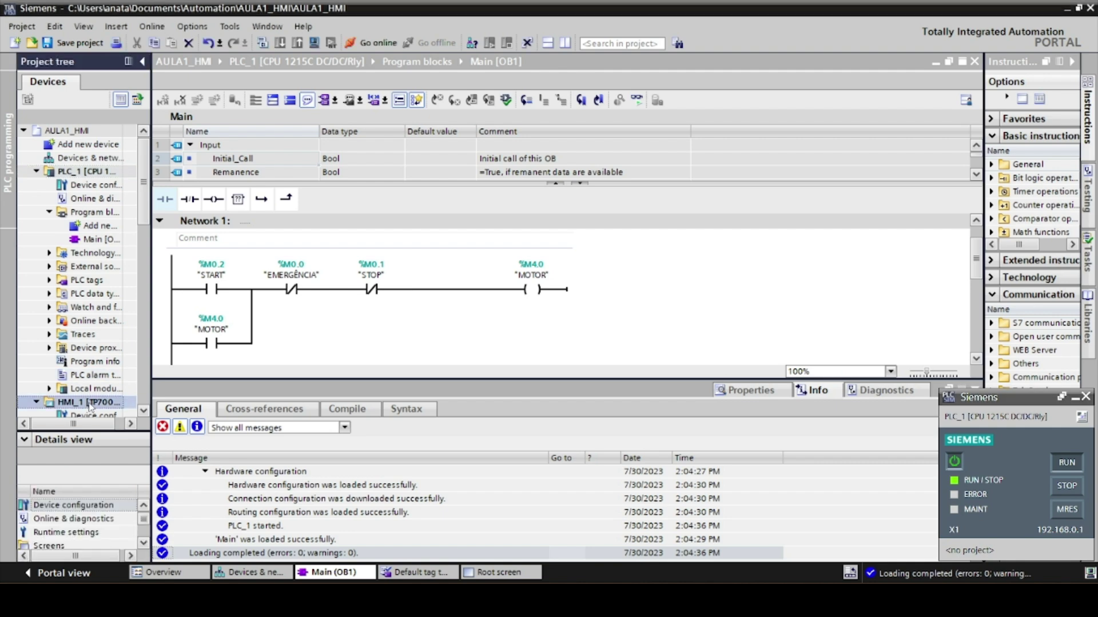
click(314, 43)
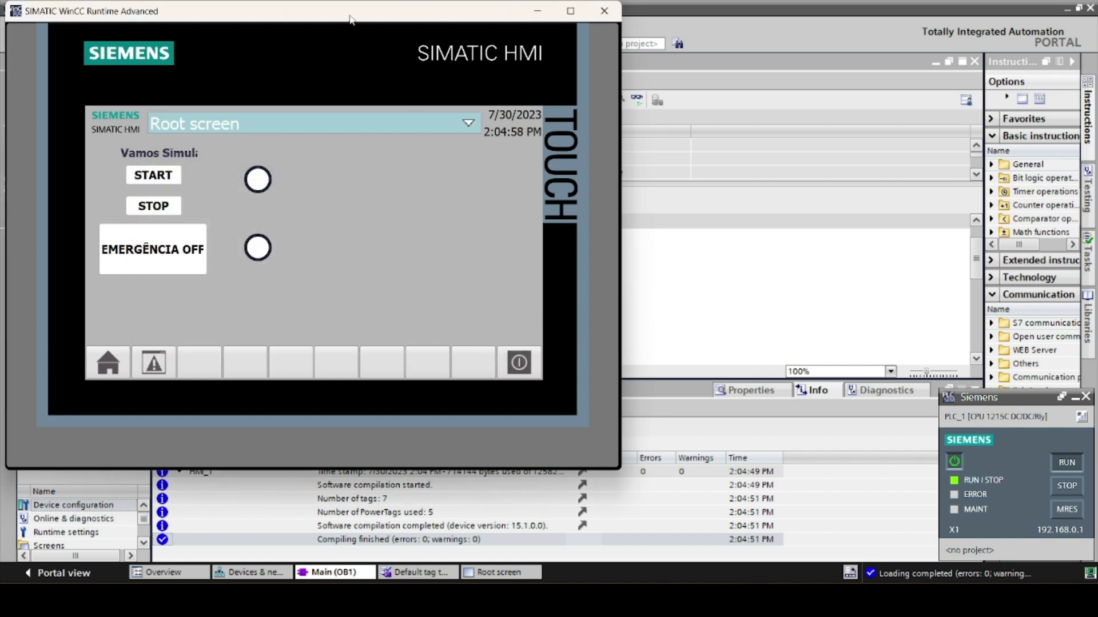
drag(351, 20, 938, 66)
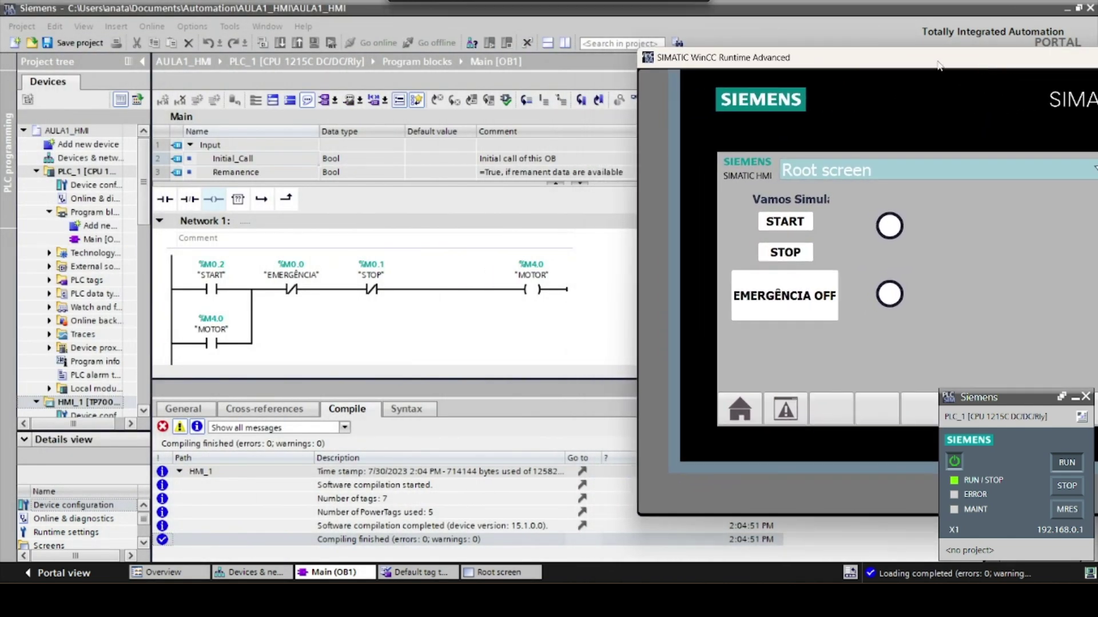
Turn on online monitoring of Main (OB1) and test the START and STOP buttons in the HMI runtime.
click(381, 113)
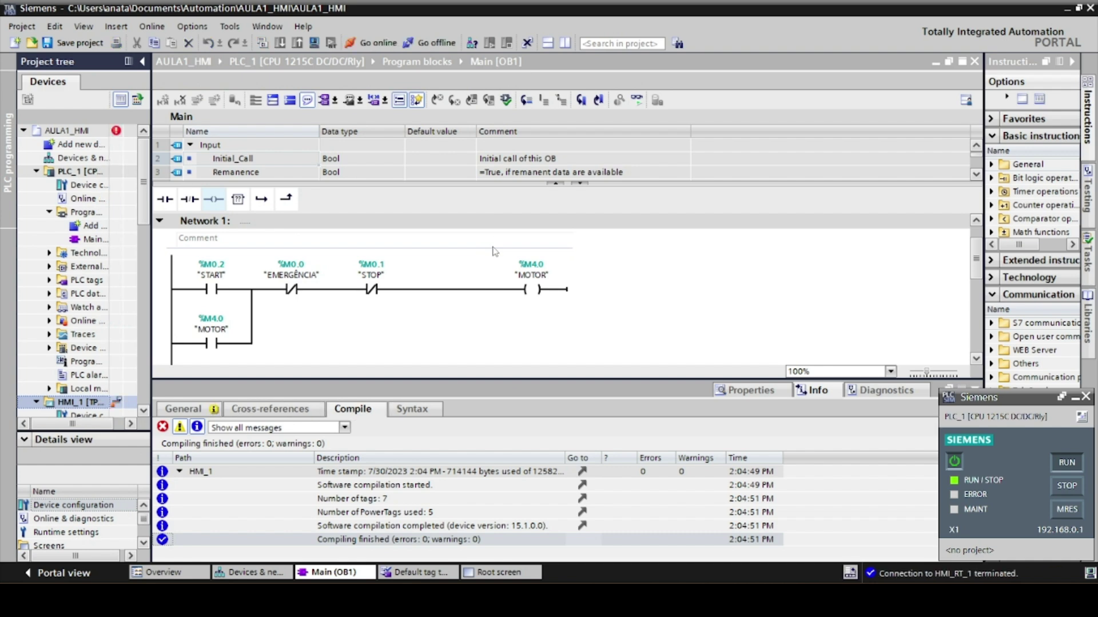
click(637, 100)
key(alt+Tab)
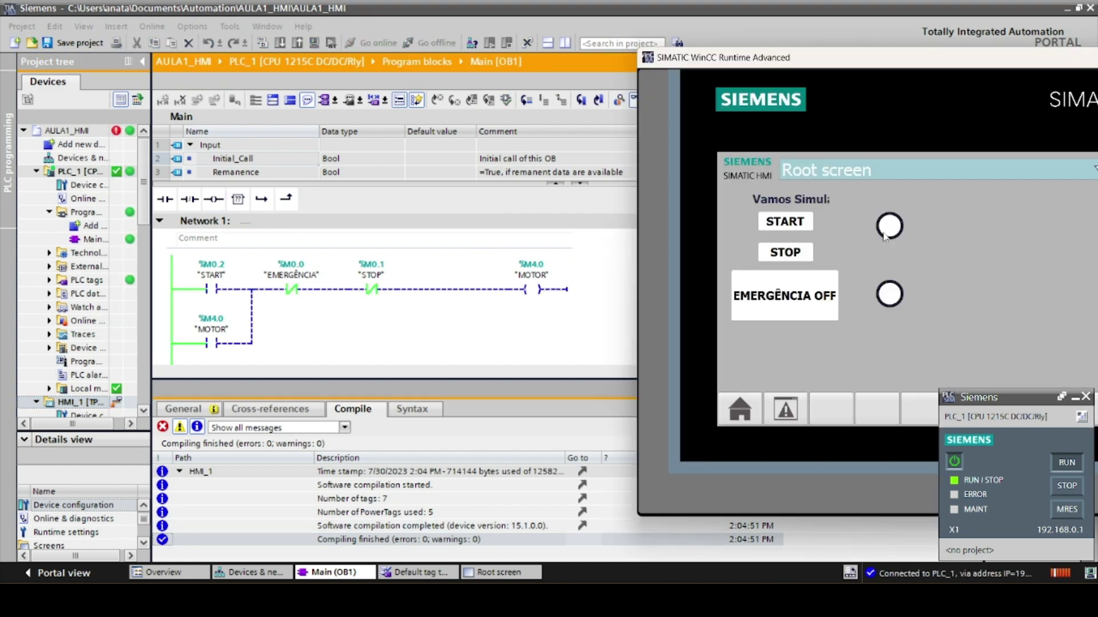
click(789, 226)
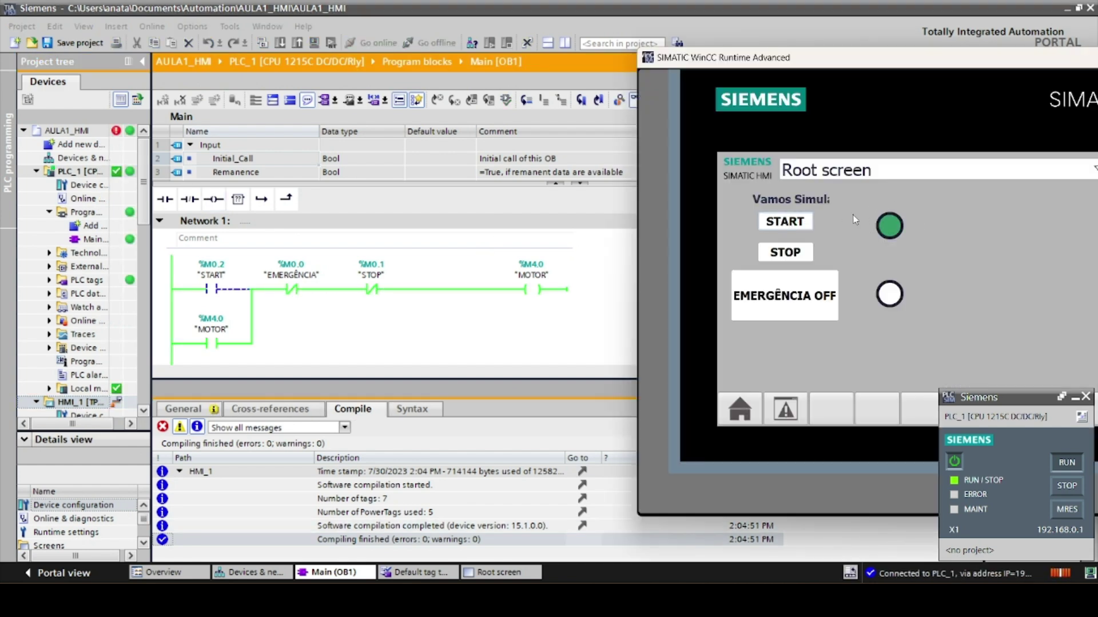
click(785, 252)
Toggle the EMERGÊNCIA switch on and off in the HMI runtime while monitoring the emergency signal in Network 2.
click(798, 300)
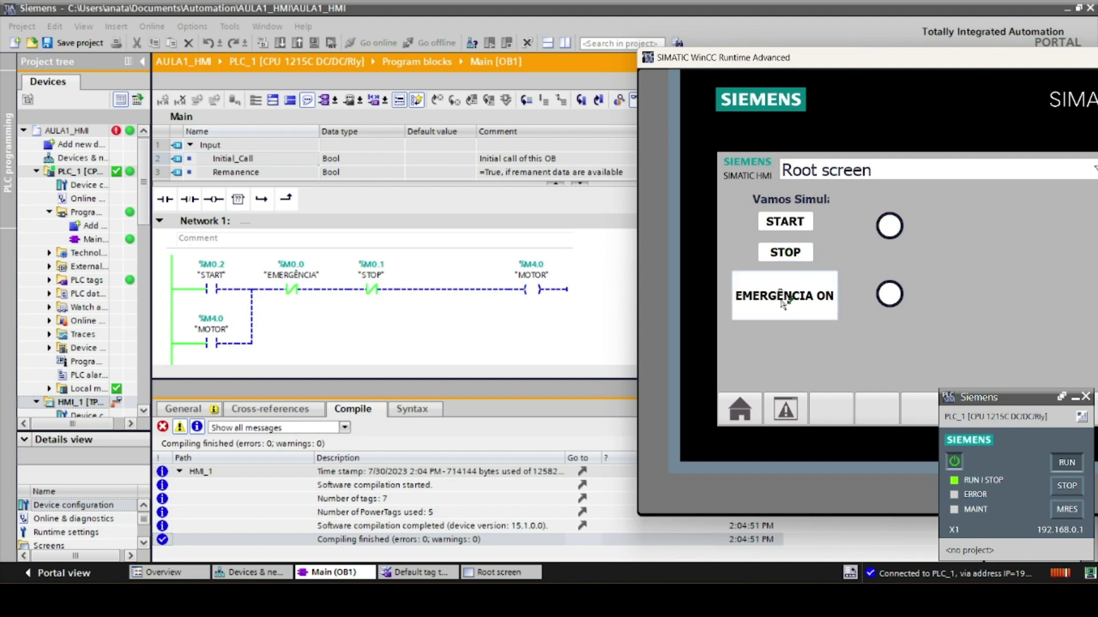
click(598, 301)
scroll(597, 301, down, 3)
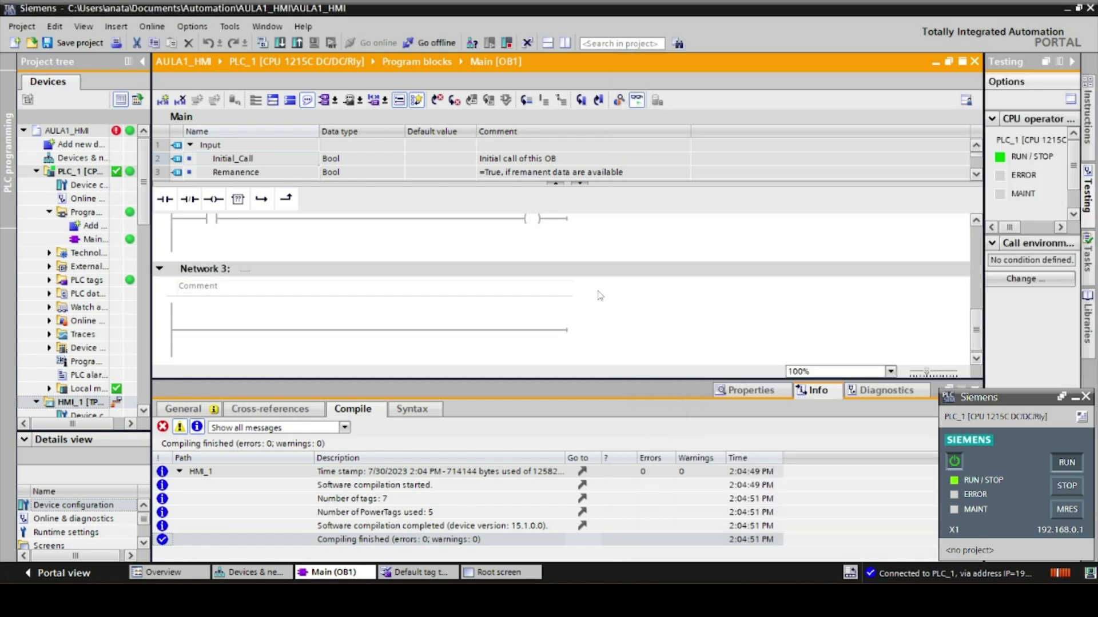
key(alt+Tab)
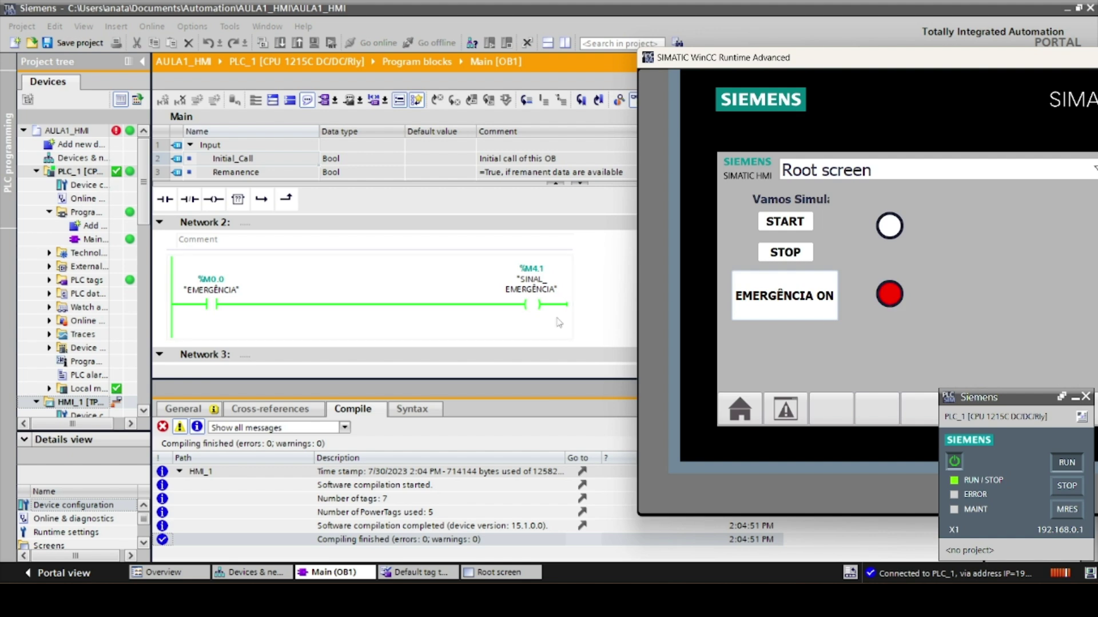
click(811, 301)
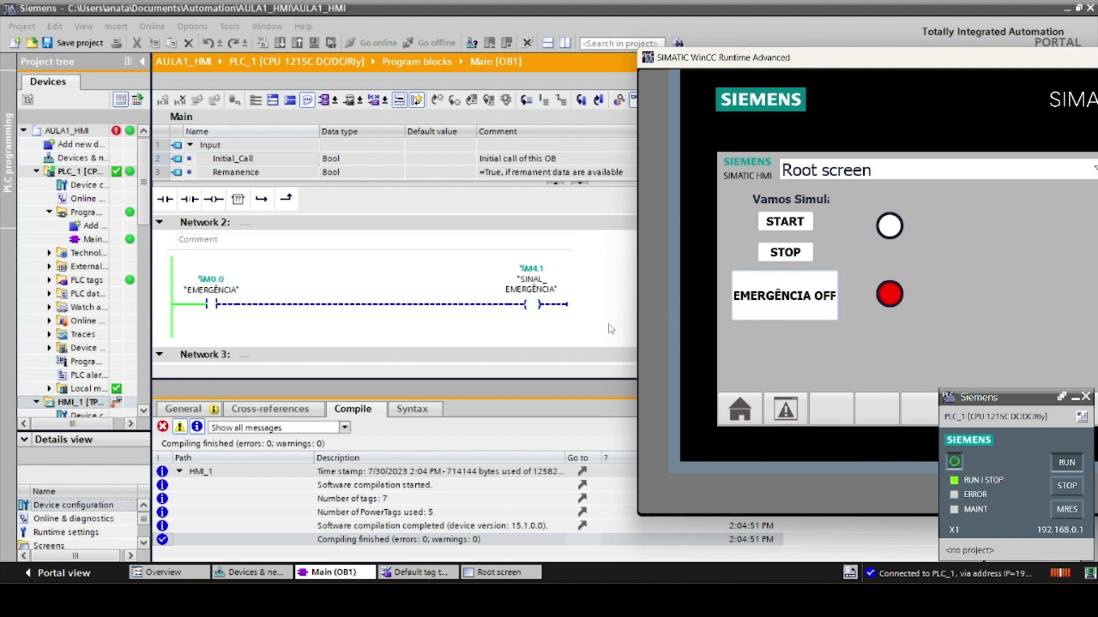
click(765, 312)
click(760, 306)
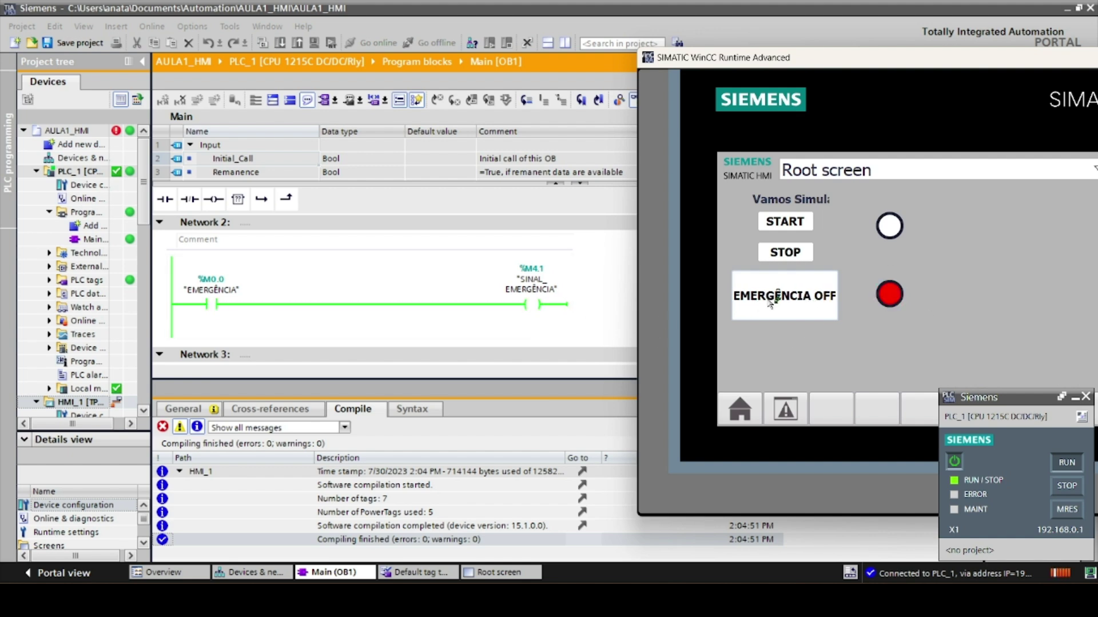
Run and stop the motor again from the HMI runtime with the EMERGÊNCIA switch off, while monitoring Network 1.
click(603, 303)
scroll(603, 303, up, 2)
key(alt+Tab)
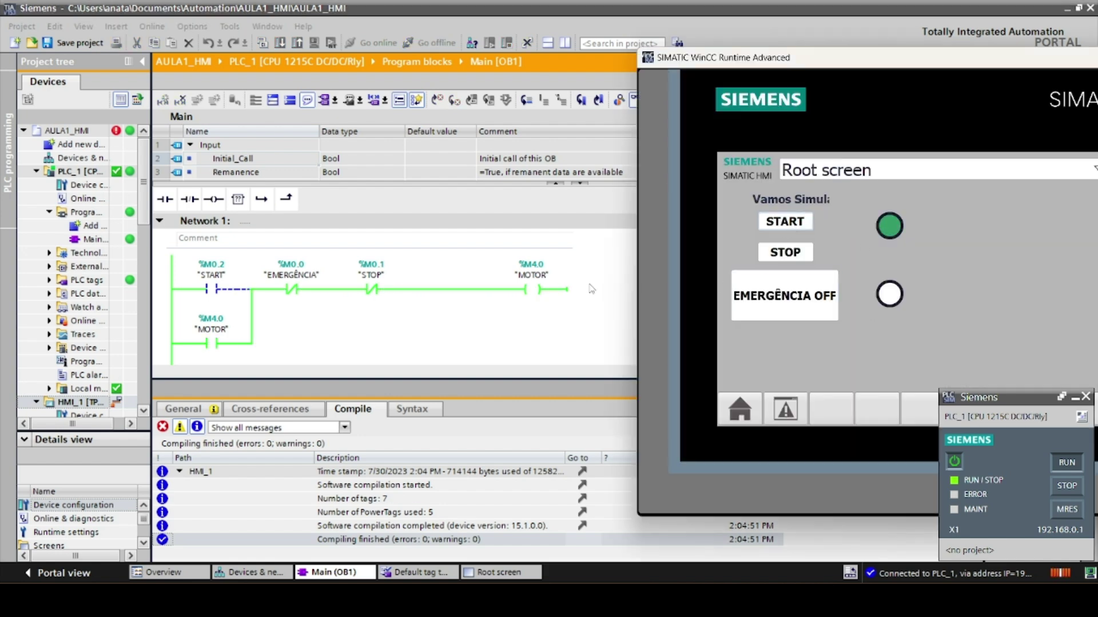
click(798, 250)
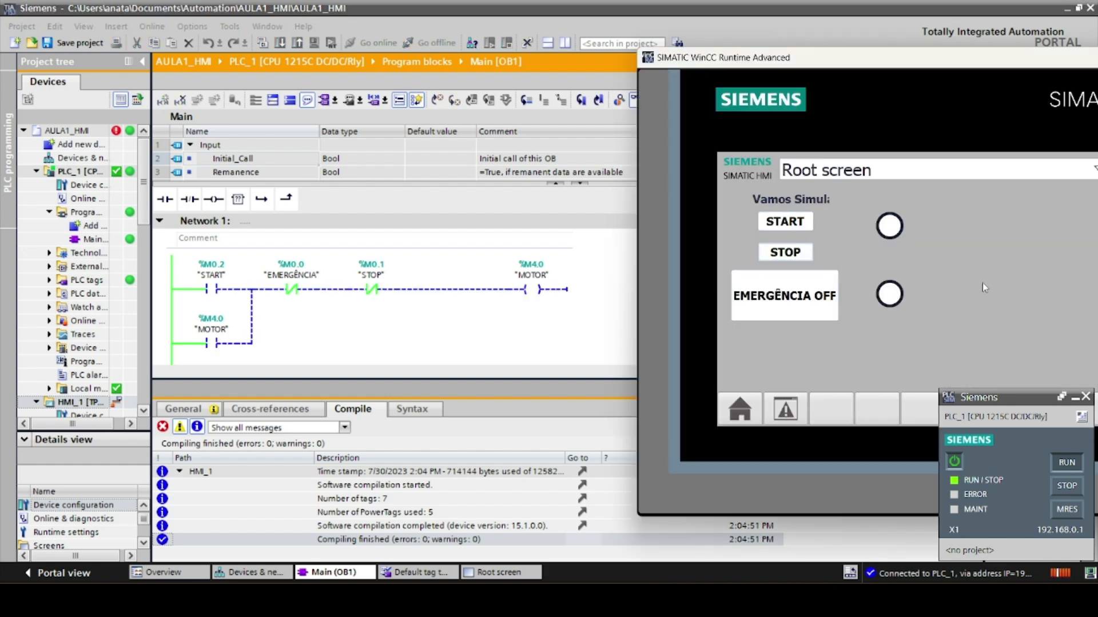